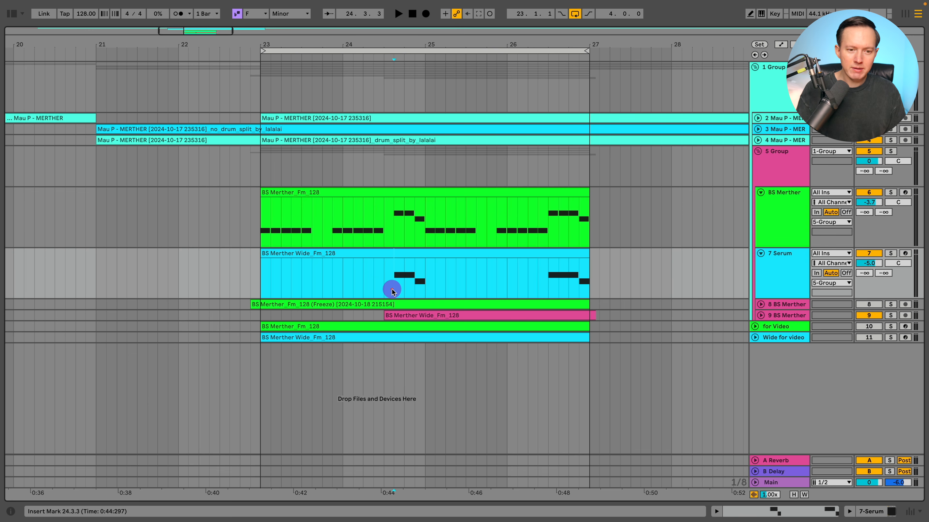
# Step: Open the BS Merther Wide_Fm_128 clip on the 7 Serum track, solo the track, and play it from 24.3.3
pyautogui.click(776, 261)
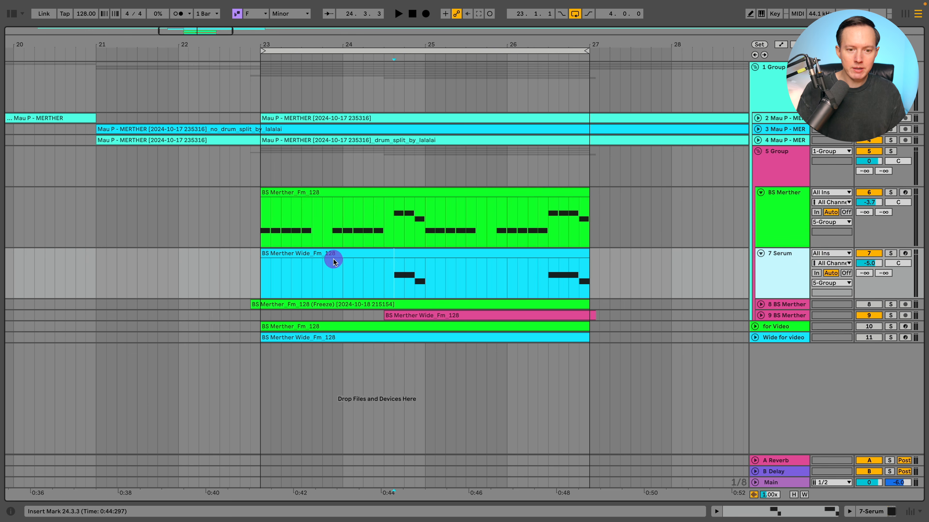
pyautogui.doubleClick(389, 254)
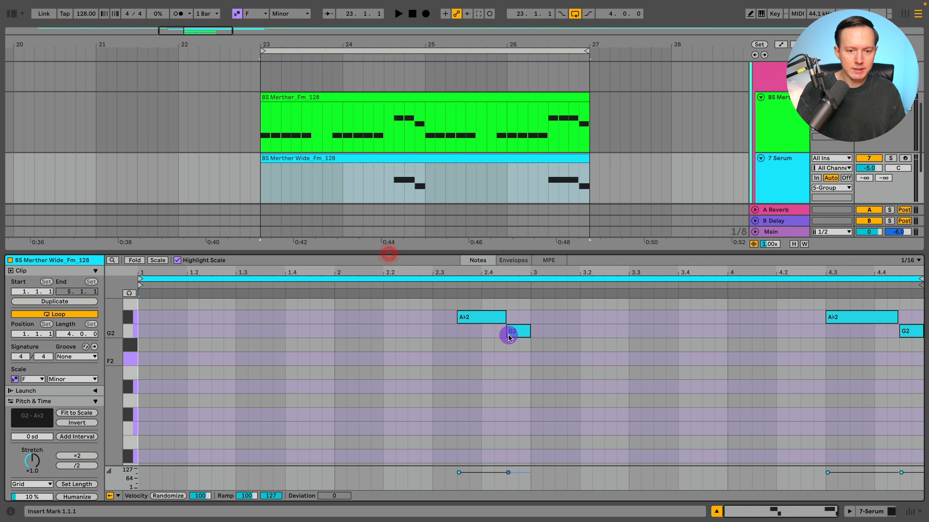
pyautogui.click(407, 190)
pyautogui.click(395, 189)
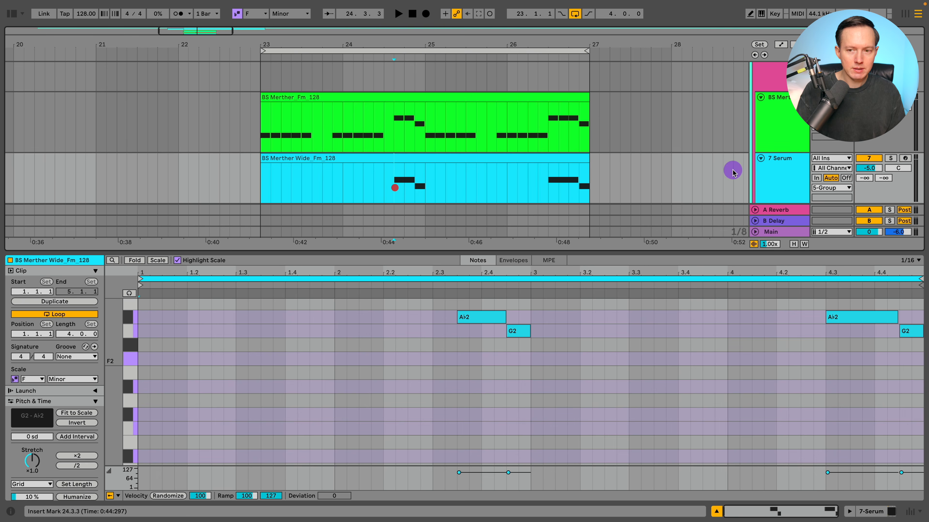
pyautogui.click(891, 157)
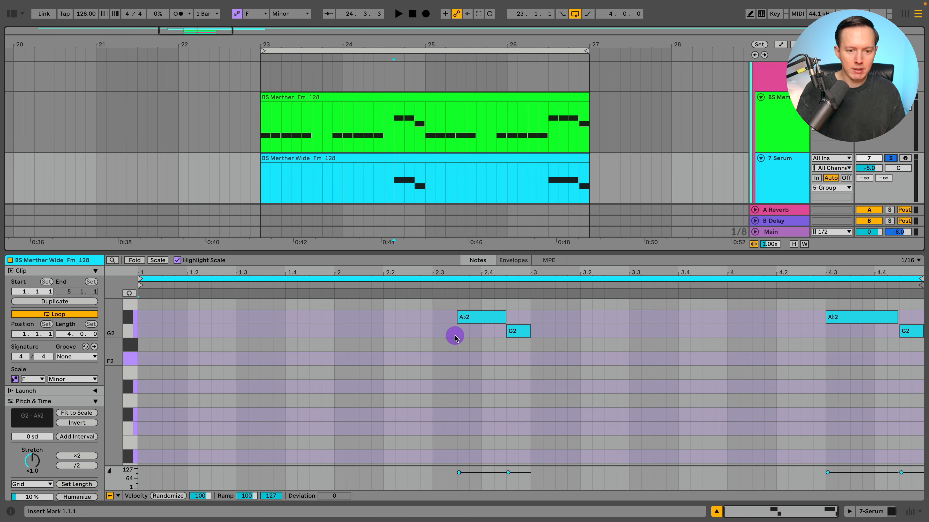
pyautogui.press('space')
pyautogui.press('space')
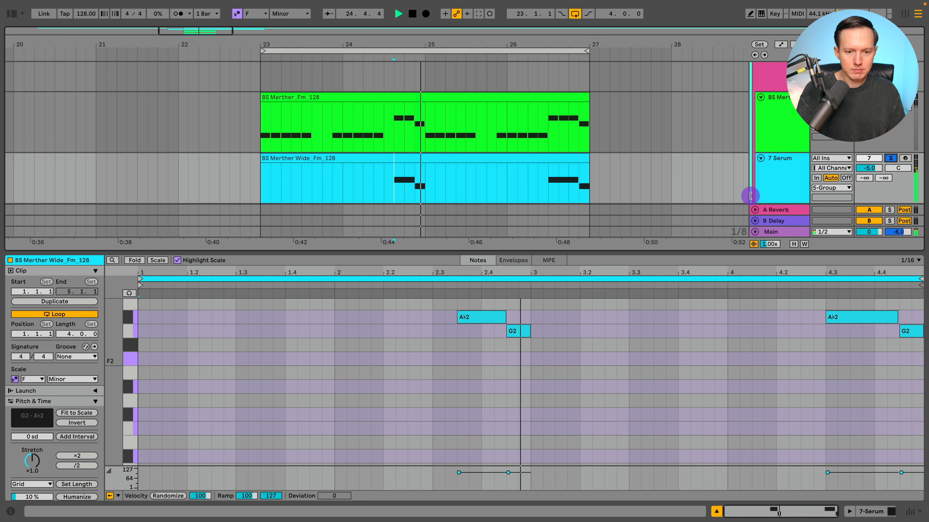
# Step: Add the BS Merther track to the solo and play both bass layers together
pyautogui.keyDown('super'); pyautogui.click(891, 98); pyautogui.keyUp('super')
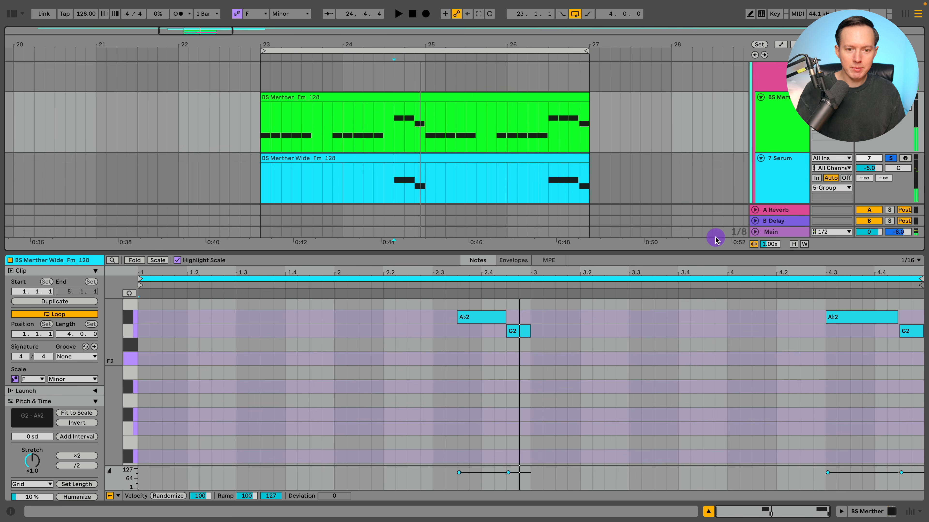
pyautogui.press('space')
pyautogui.press('space')
pyautogui.press('space')
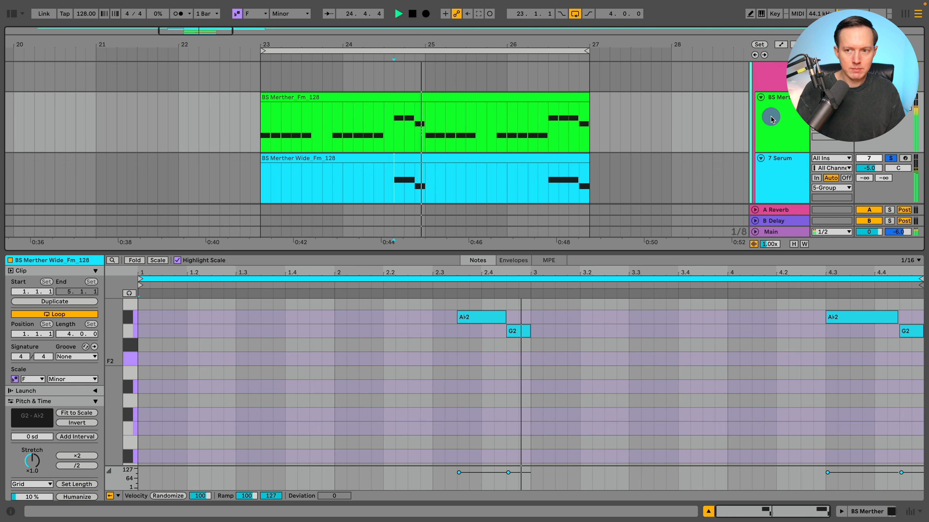
pyautogui.press('space')
# Step: Examine the Kickstart 2 sidechain settings on the 5 Group track, and close the plugin window
pyautogui.click(771, 80)
pyautogui.click(860, 512)
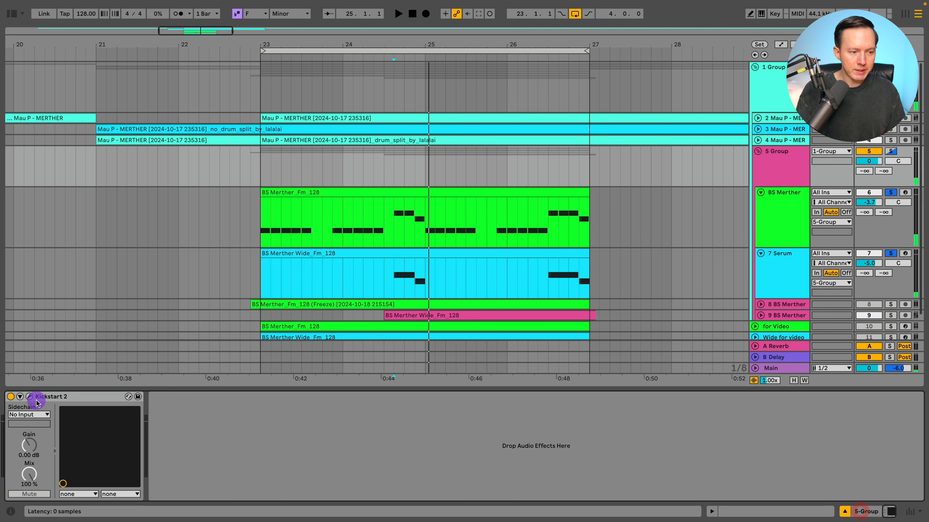
pyautogui.click(29, 397)
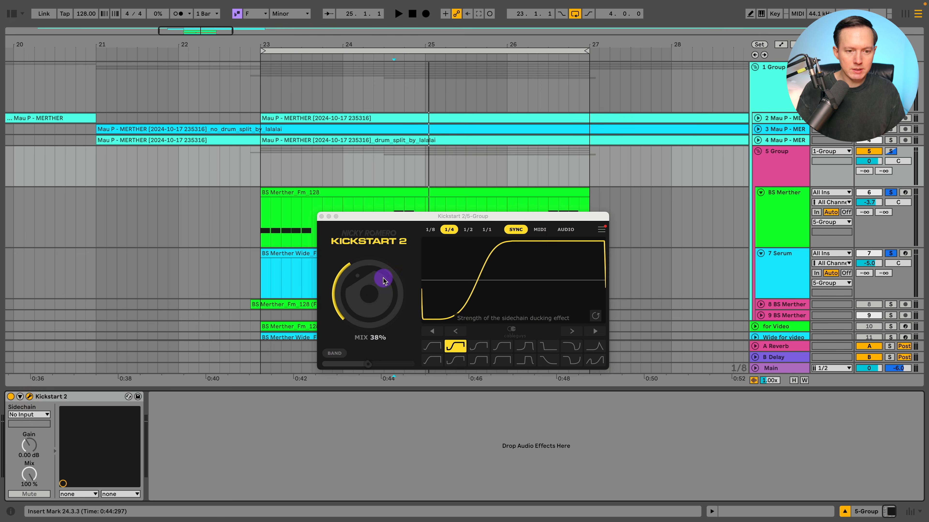
pyautogui.click(322, 217)
# Step: Play the soloed bass layers with Kickstart 2 active, bypass the effect on the 5 Group track, and play them again
pyautogui.press('space')
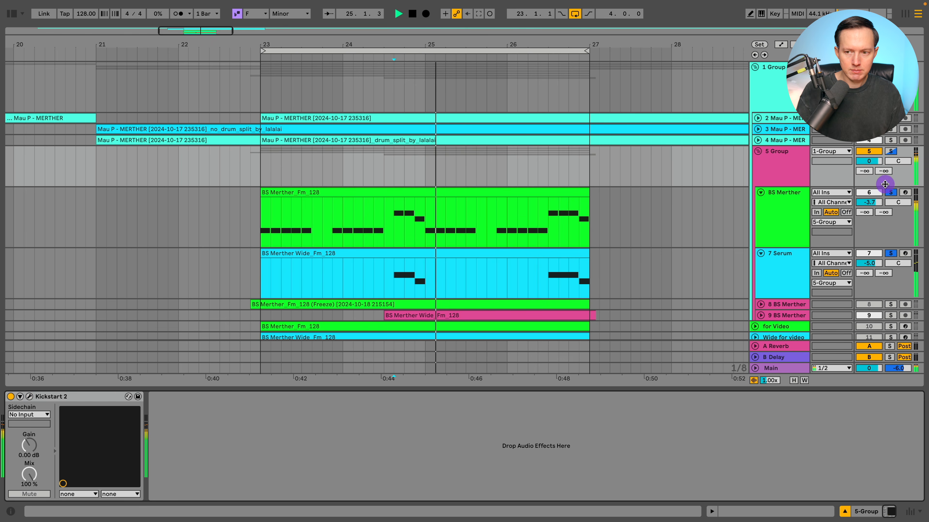
pyautogui.click(785, 169)
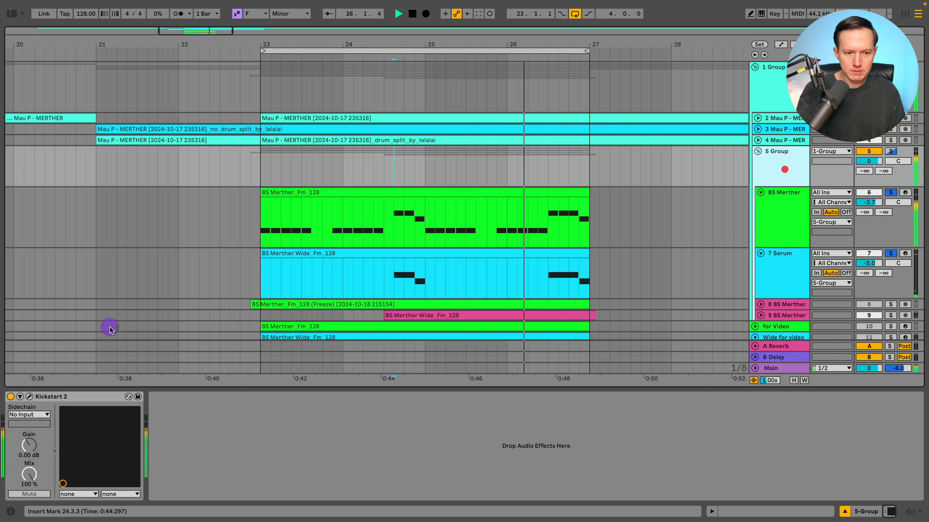
pyautogui.press('space')
pyautogui.click(11, 397)
pyautogui.press('space')
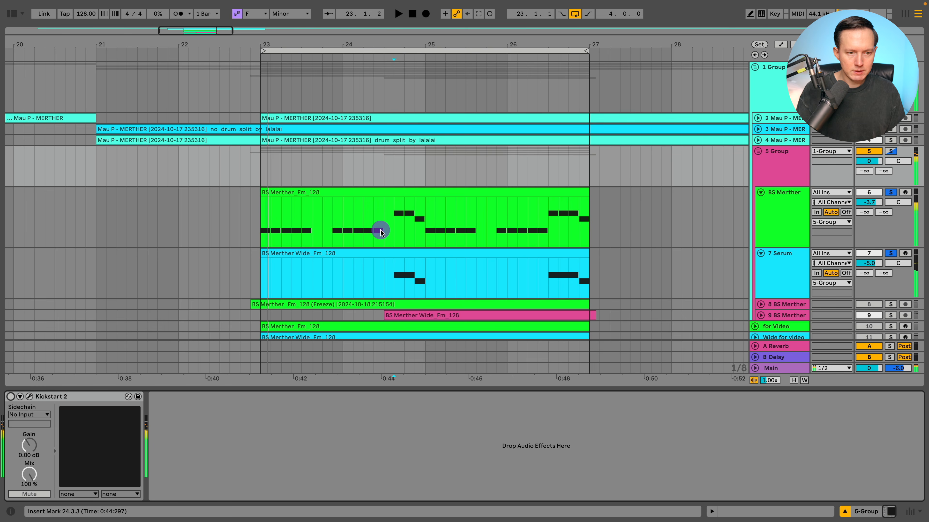
pyautogui.press('space')
# Step: Examine the F2, A♭2 and G2 notes of the BS Merther_Fm_128 clip, undoing a trial note edit
pyautogui.doubleClick(349, 200)
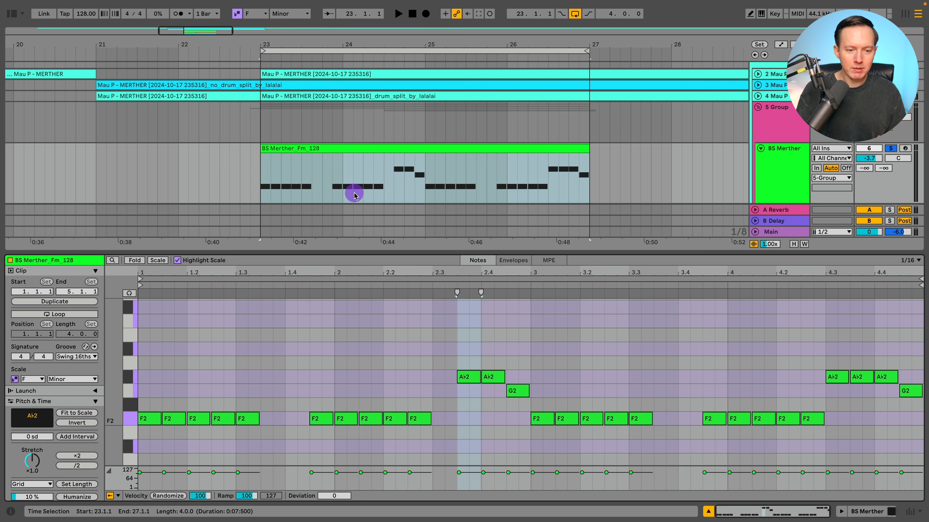
pyautogui.click(708, 511)
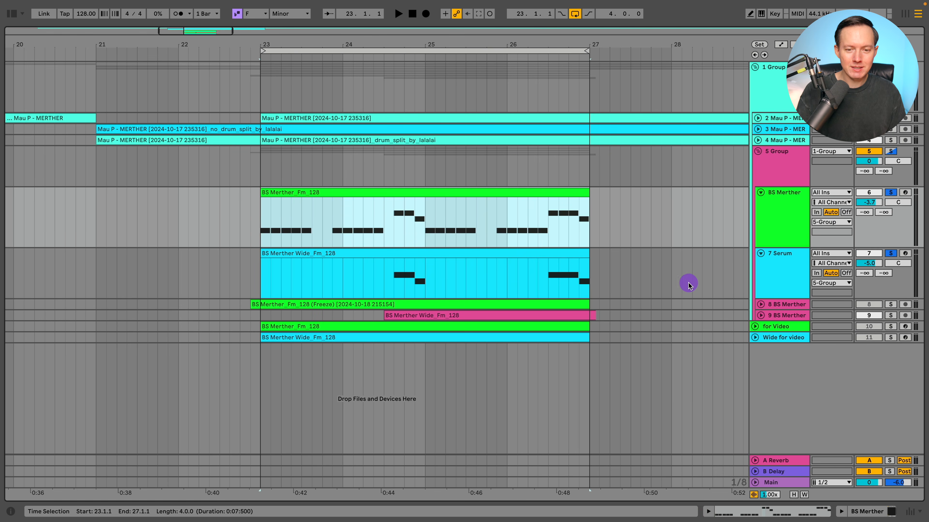
pyautogui.doubleClick(280, 191)
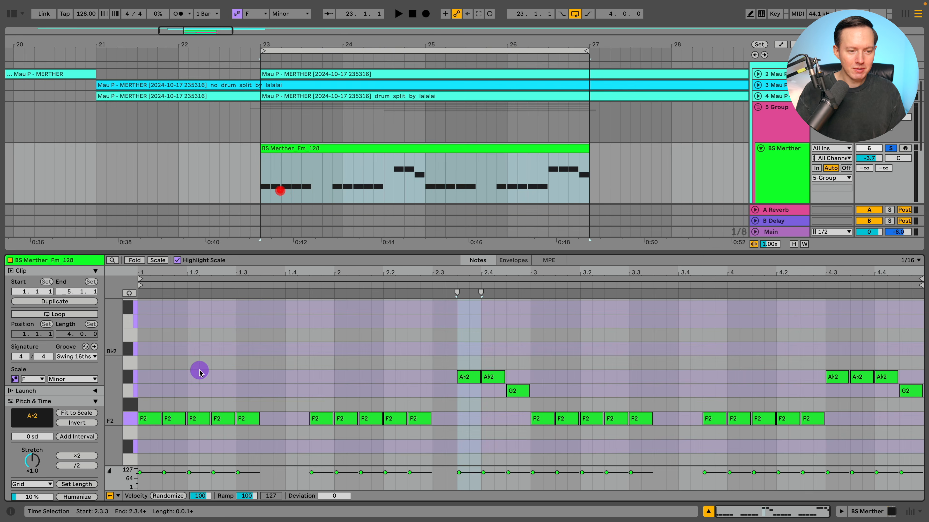
pyautogui.moveTo(160, 417); pyautogui.dragTo(260, 415)
pyautogui.hotkey('ctrl', 'z')
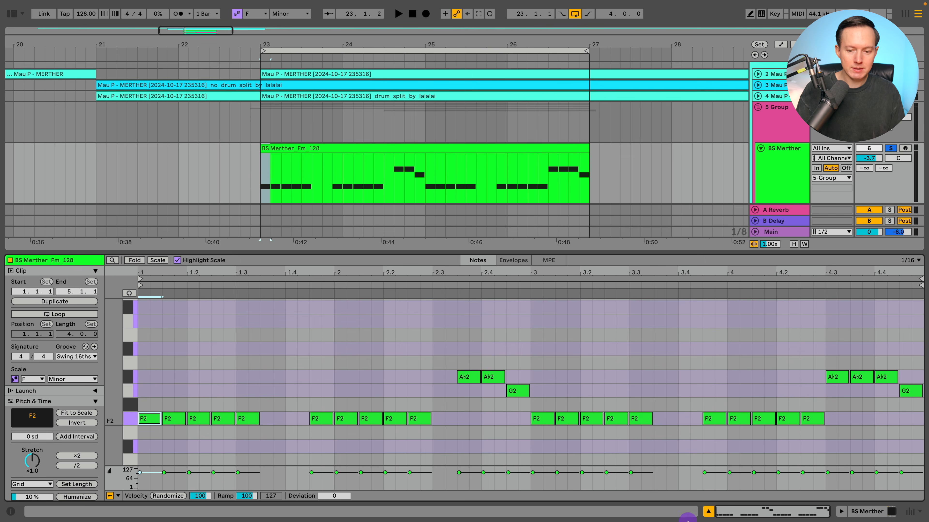
pyautogui.click(708, 511)
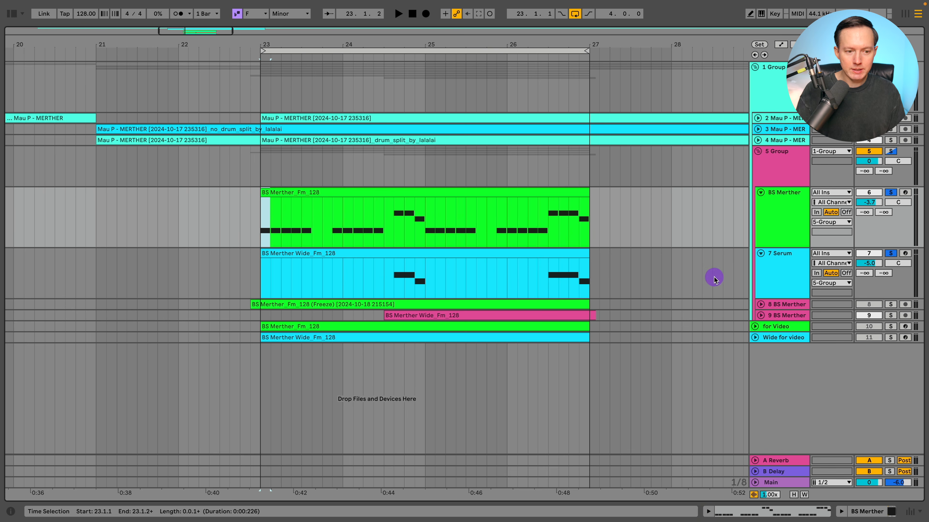
# Step: Solo the for Video track, switch the solo to the BS Merther track, and arm BS Merther for recording
pyautogui.click(796, 327)
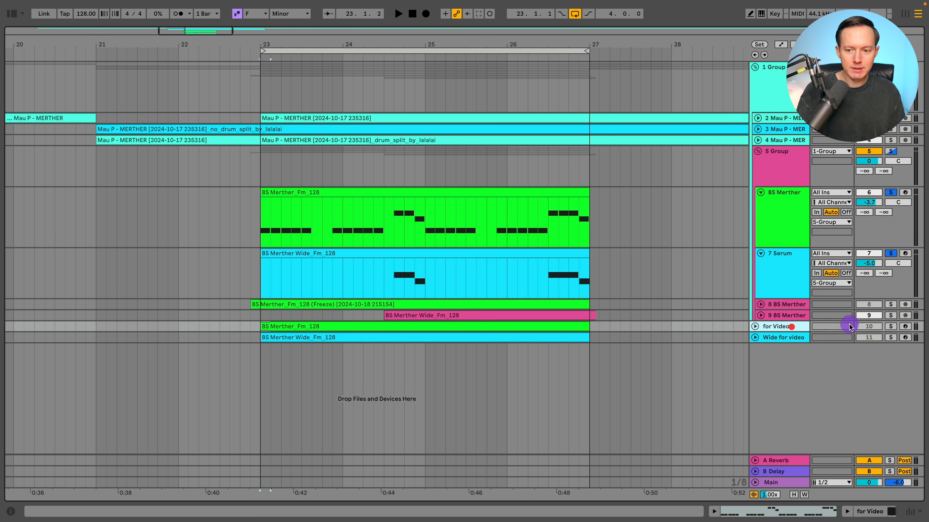
pyautogui.click(890, 326)
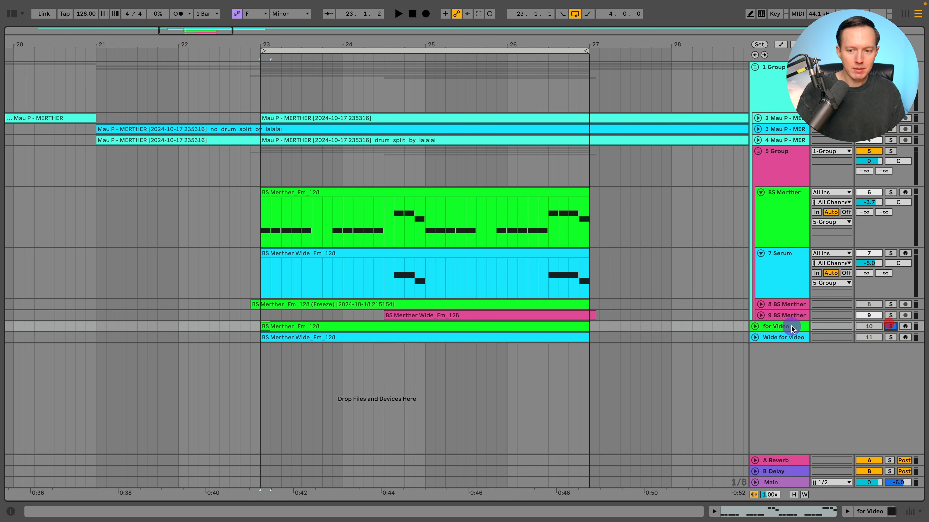
pyautogui.click(779, 203)
pyautogui.click(891, 193)
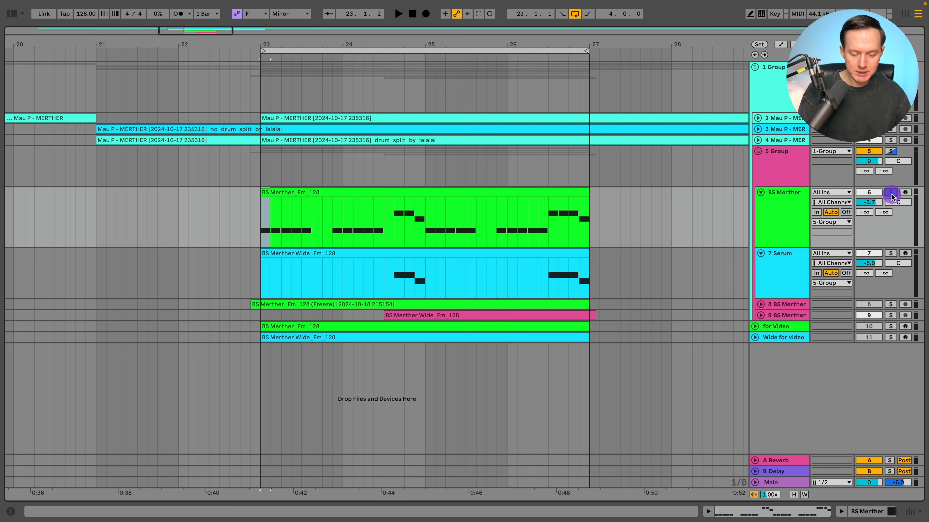
pyautogui.click(905, 193)
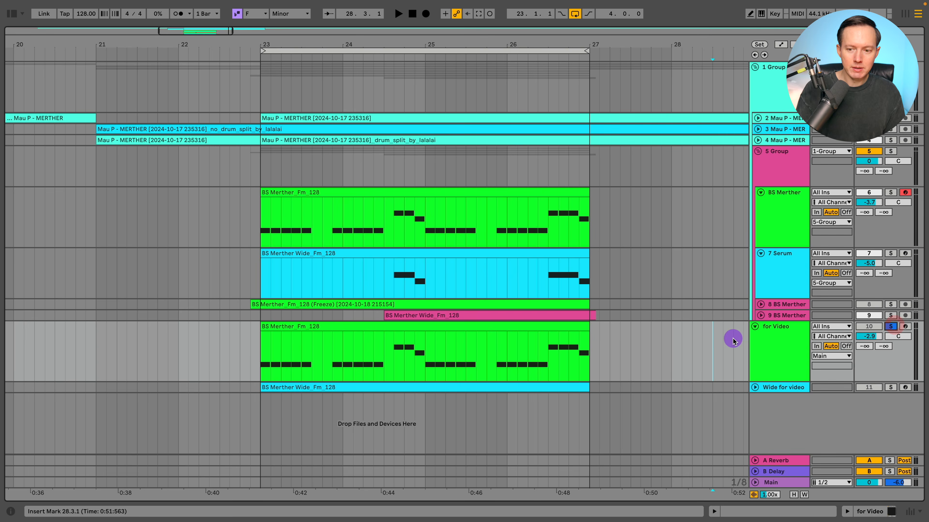
# Step: Compare the MIDI notes in the for Video clip with those in the BS Merther clip
pyautogui.click(770, 345)
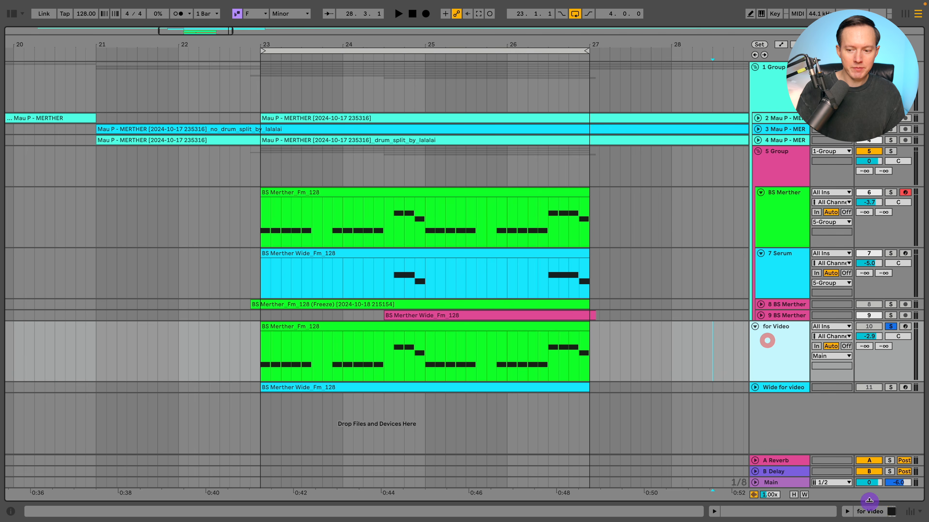
pyautogui.click(870, 512)
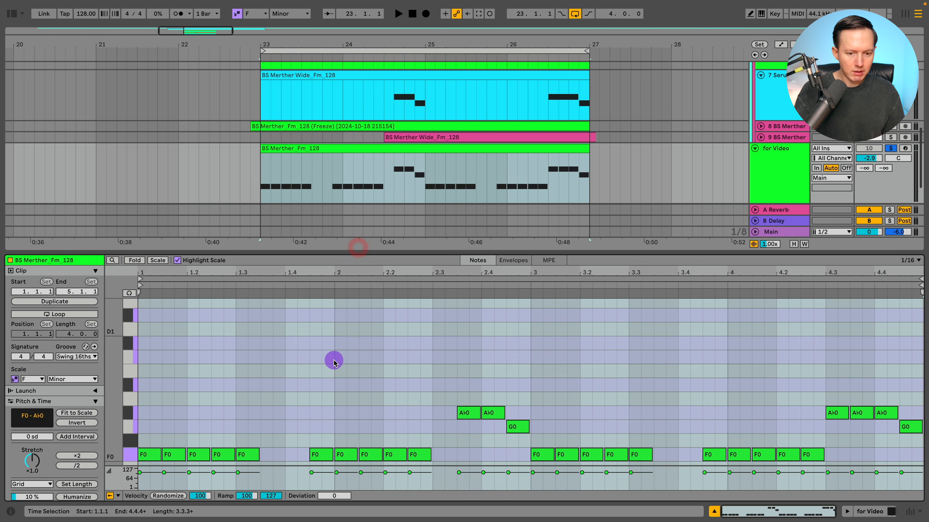
pyautogui.scroll(-5, 334, 361)
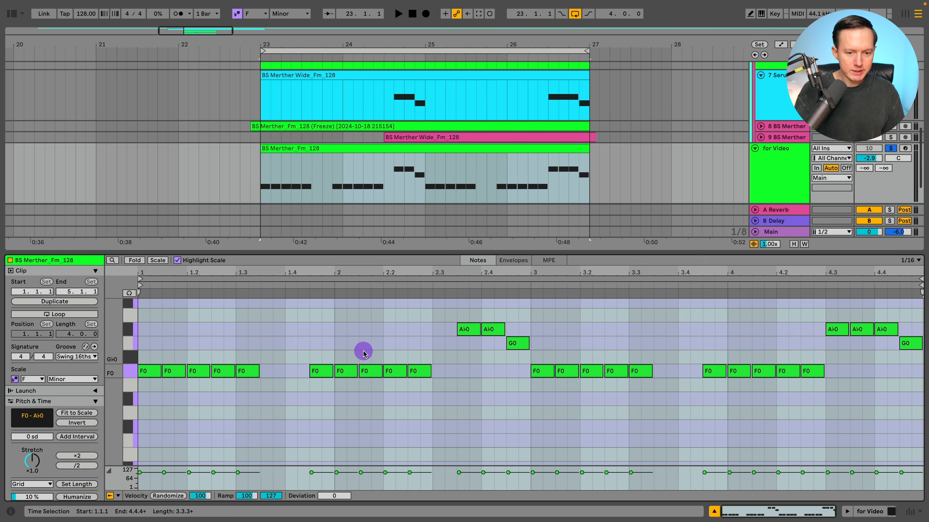
pyautogui.click(711, 513)
pyautogui.click(504, 190)
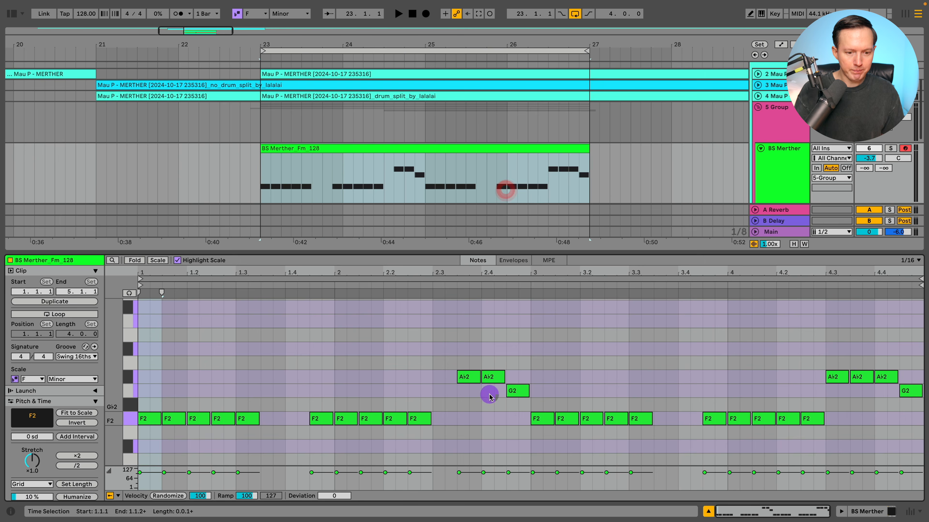
pyautogui.click(708, 511)
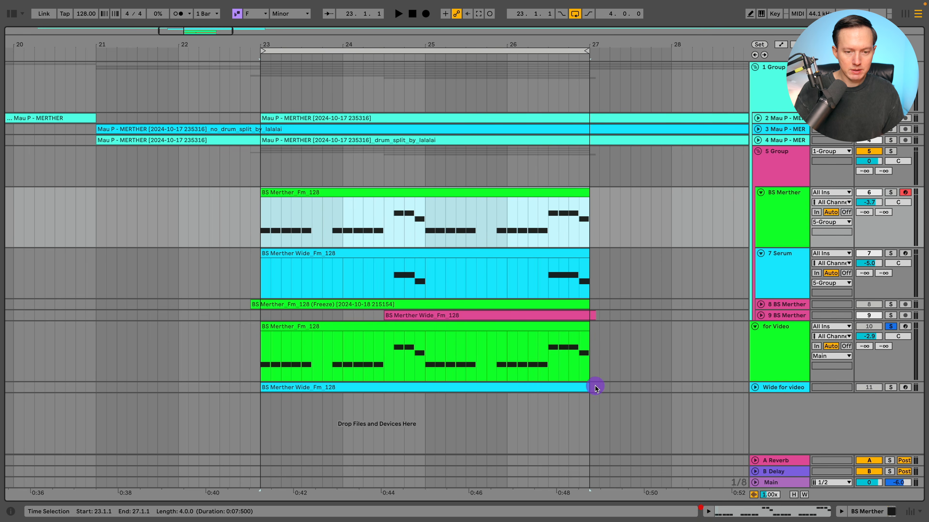
# Step: Open the Serum plugin window from the device chain of the for Video track
pyautogui.click(534, 340)
pyautogui.moveTo(595, 320); pyautogui.dragTo(614, 317)
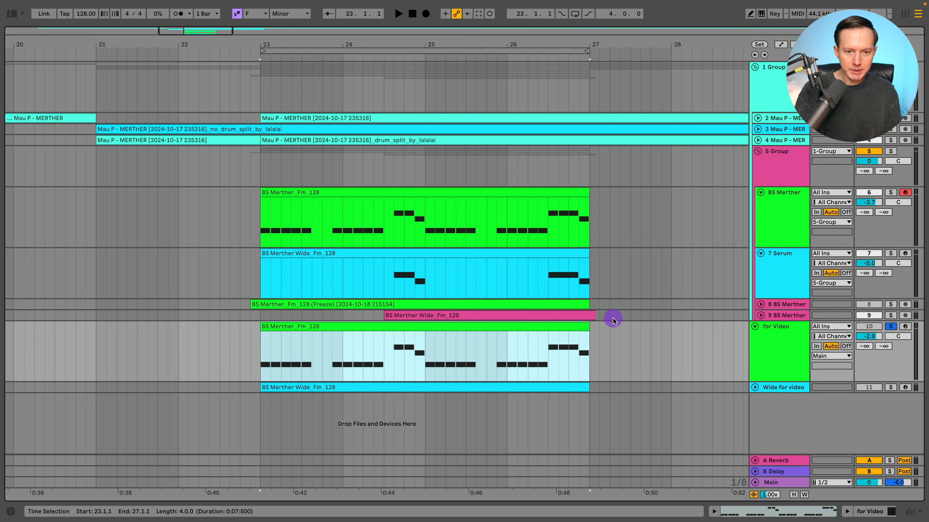
pyautogui.click(852, 512)
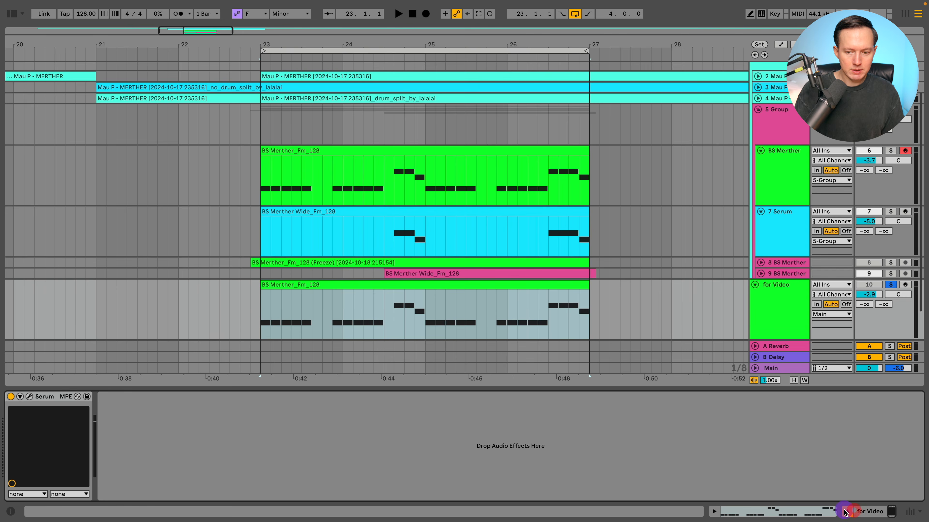
pyautogui.click(845, 512)
pyautogui.click(844, 512)
pyautogui.click(29, 397)
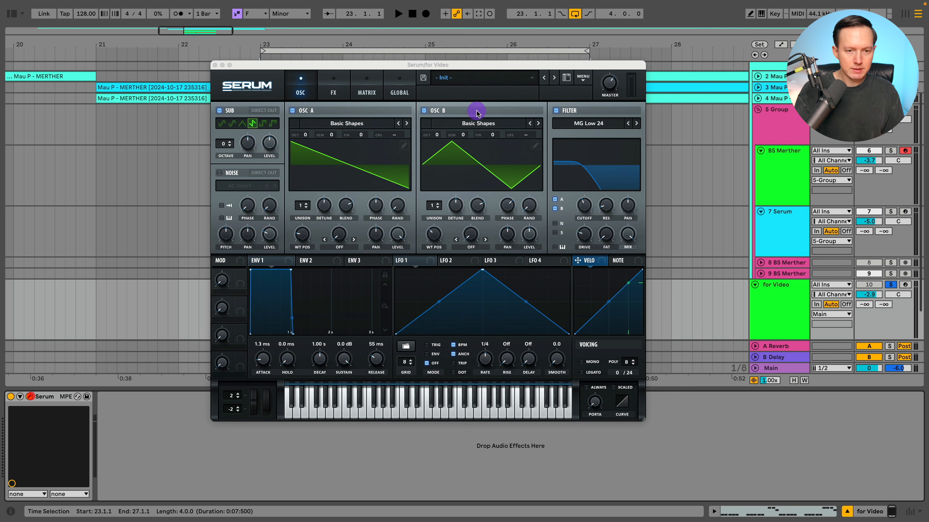
# Step: Initialize the Serum preset and set oscillator A's octave to -2
pyautogui.click(583, 79)
pyautogui.click(610, 138)
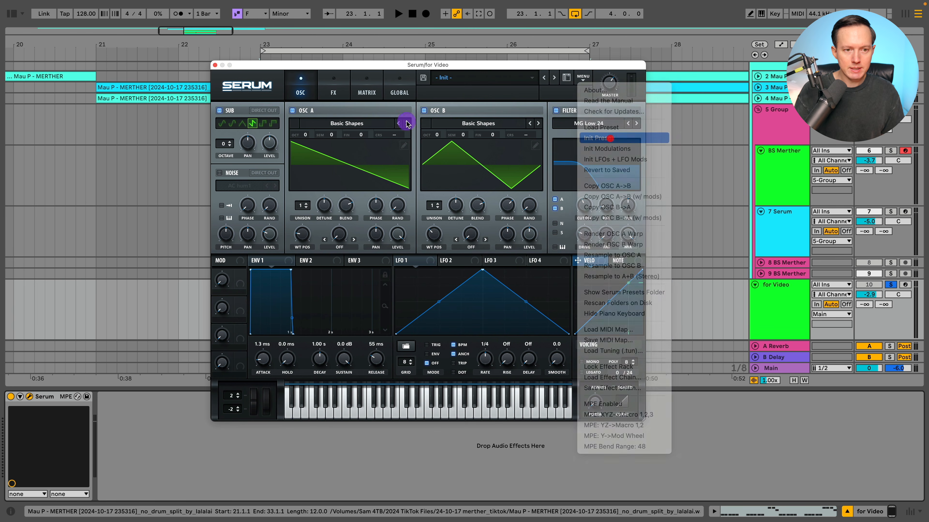
pyautogui.moveTo(304, 134); pyautogui.dragTo(307, 162)
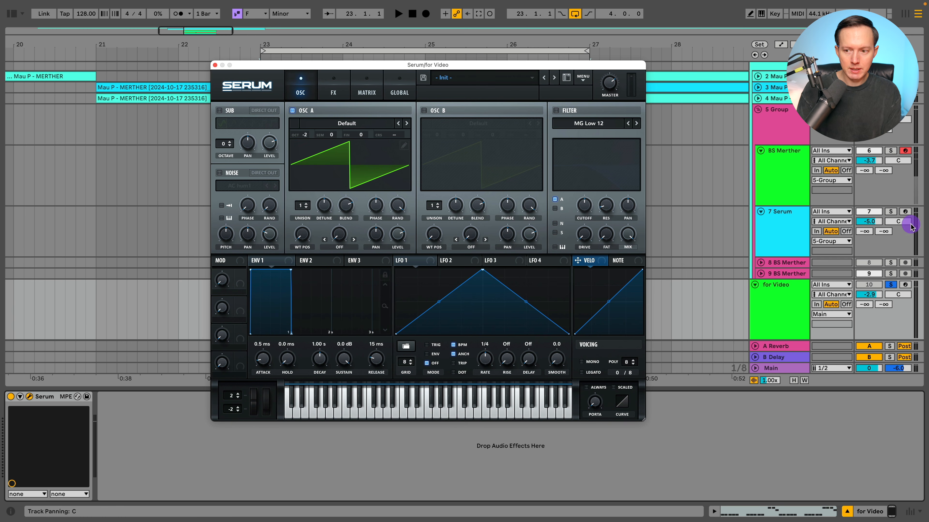
# Step: Arm the for Video track and set Serum's voicing to mono
pyautogui.click(905, 285)
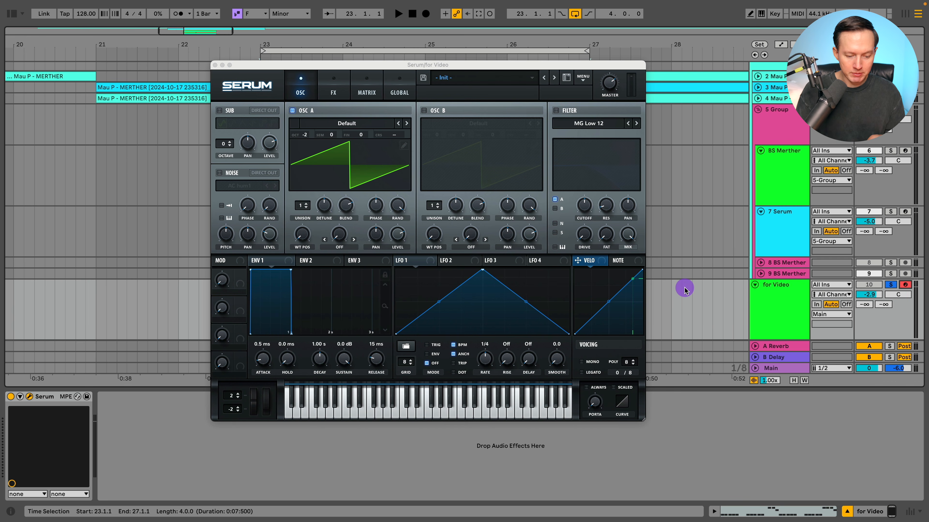
pyautogui.click(590, 362)
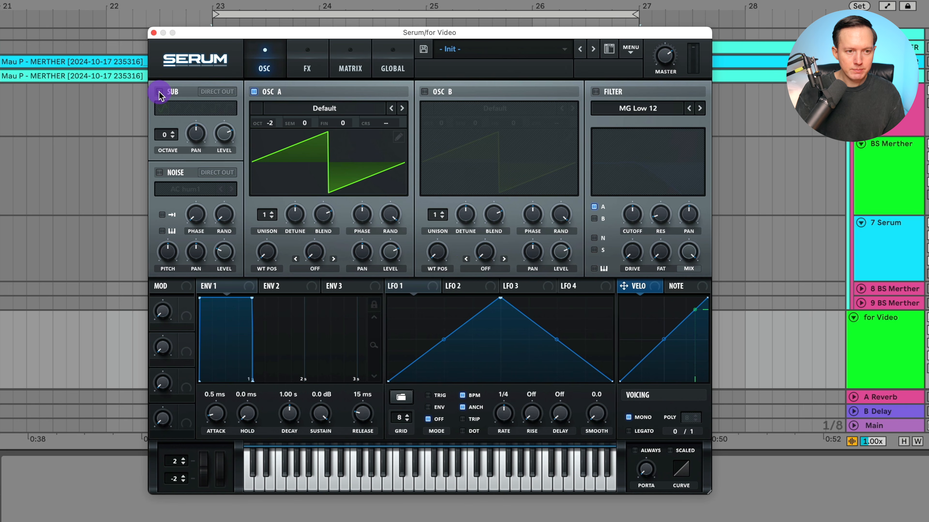
# Step: Enable Serum's sub oscillator with a saw waveform and lower its level
pyautogui.click(160, 92)
pyautogui.click(202, 108)
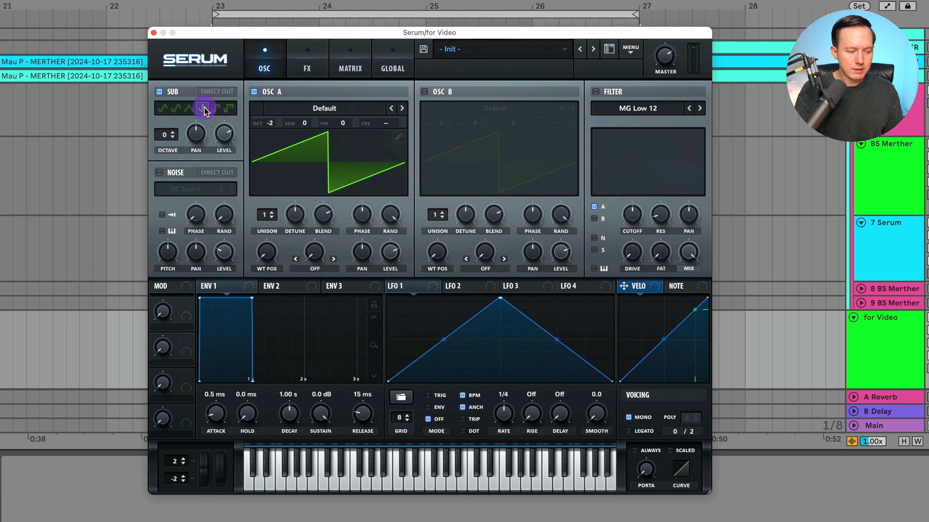
pyautogui.click(225, 135)
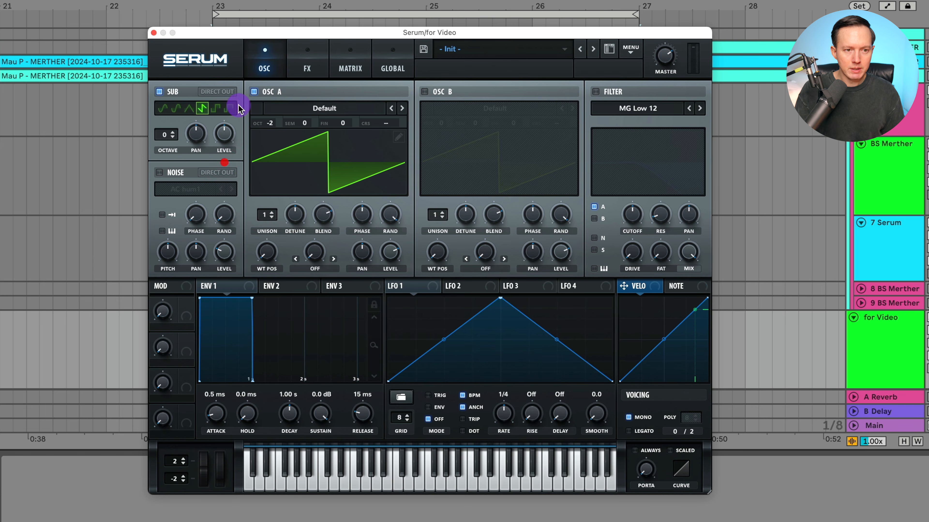
# Step: Give oscillator A the Basic Shapes wavetable at position 2, with no random phase and its level raised
pyautogui.click(268, 94)
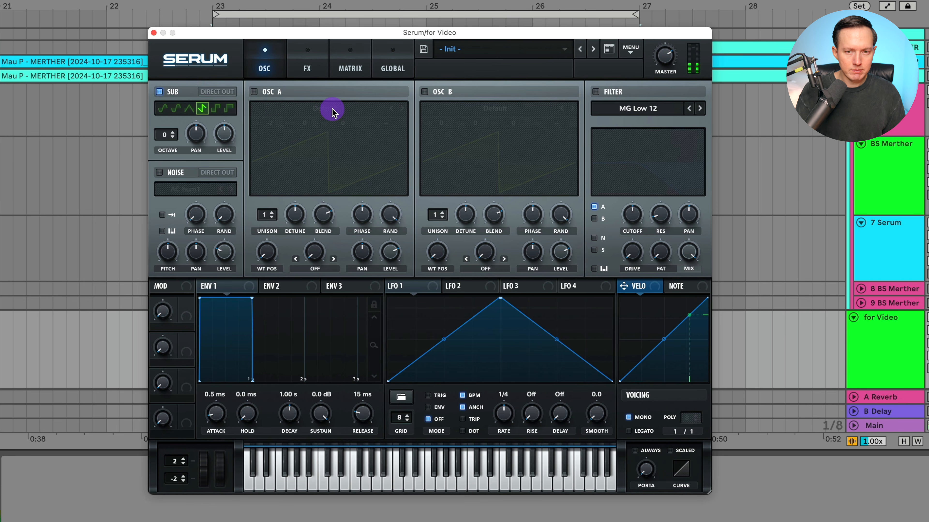
pyautogui.click(254, 92)
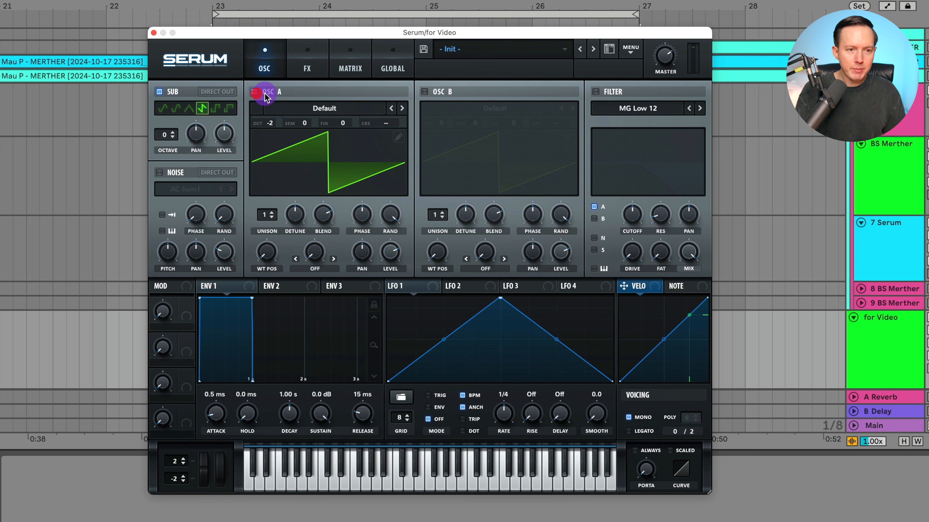
pyautogui.click(323, 106)
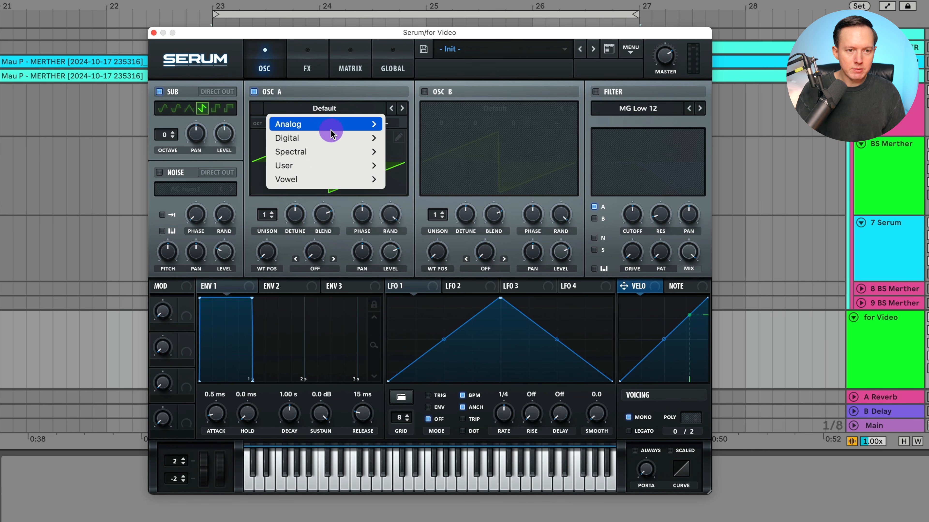
pyautogui.moveTo(329, 125)
pyautogui.click(406, 114)
pyautogui.moveTo(274, 256); pyautogui.dragTo(269, 215)
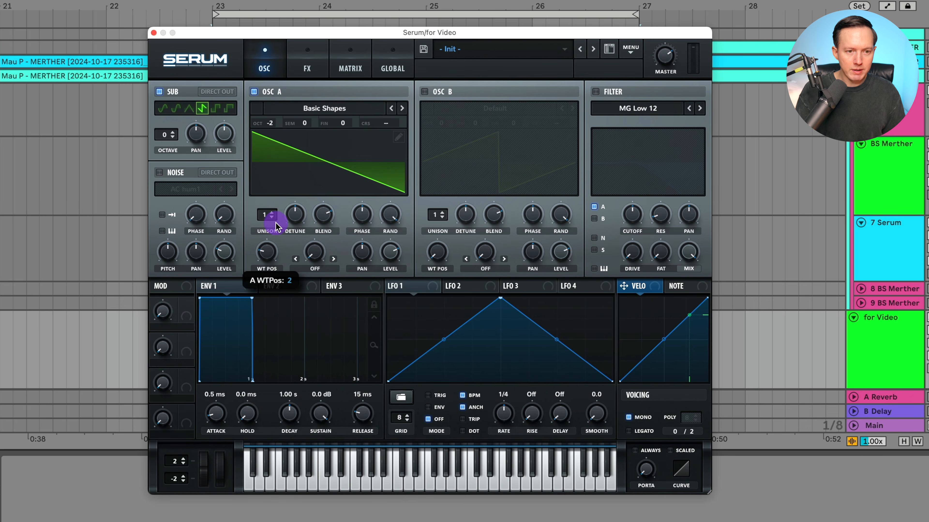
pyautogui.moveTo(387, 210); pyautogui.dragTo(416, 468)
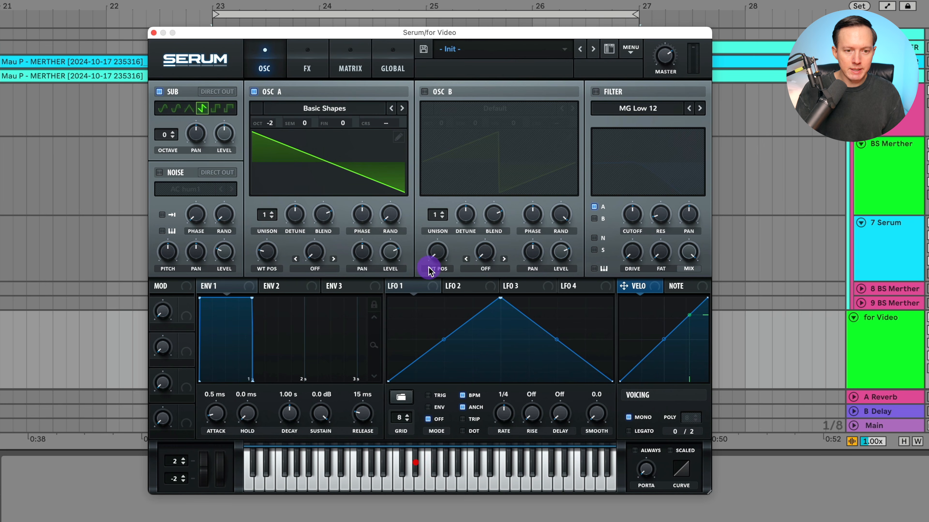
pyautogui.moveTo(395, 260); pyautogui.dragTo(428, 178)
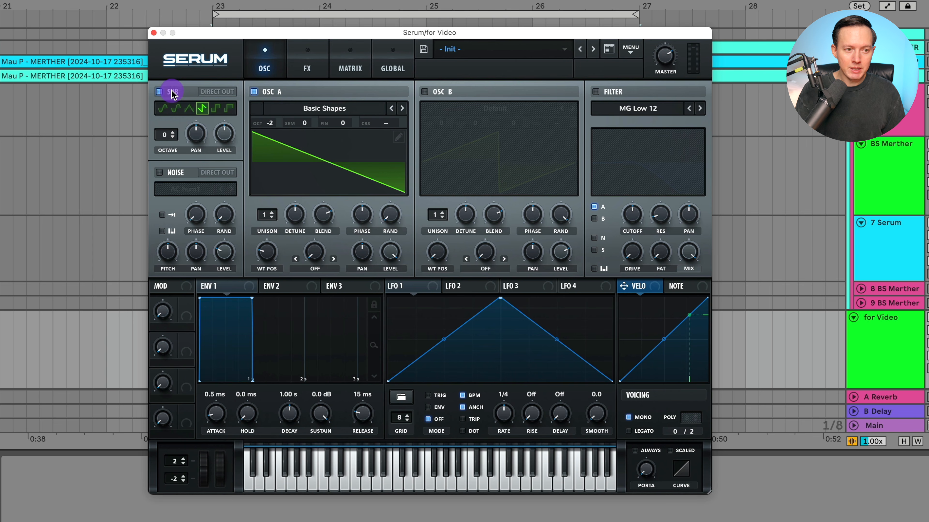
# Step: Enable the MG Low 24 filter for oscillators A and B, fine-tune its resonance and add a little drive
pyautogui.click(594, 92)
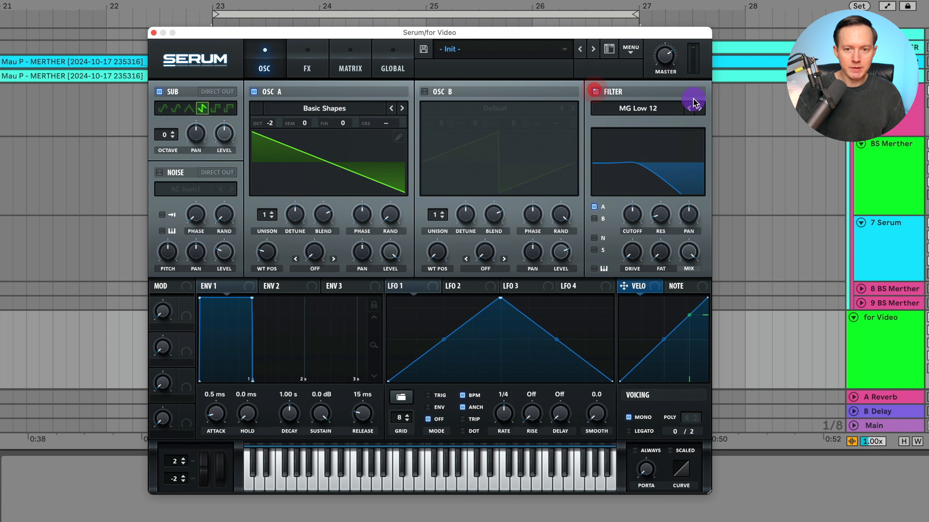
pyautogui.click(699, 109)
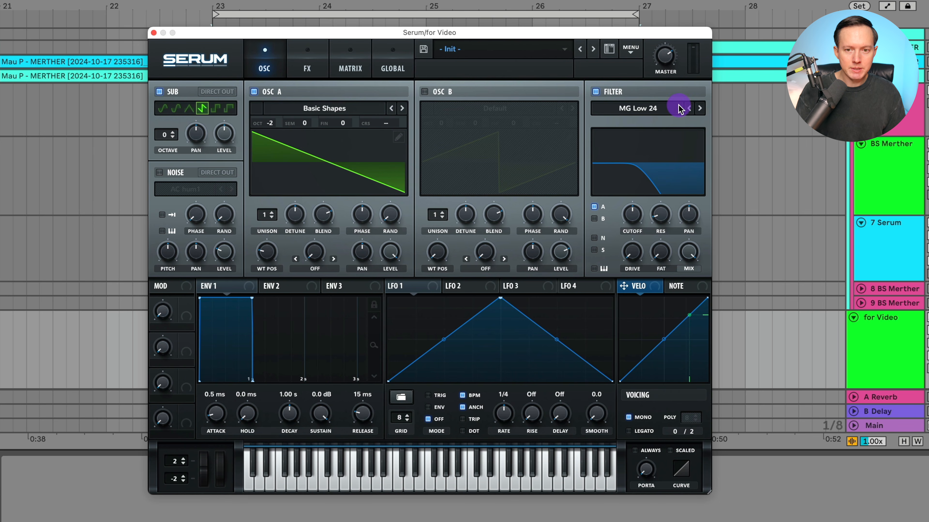
pyautogui.click(594, 220)
pyautogui.moveTo(634, 220)
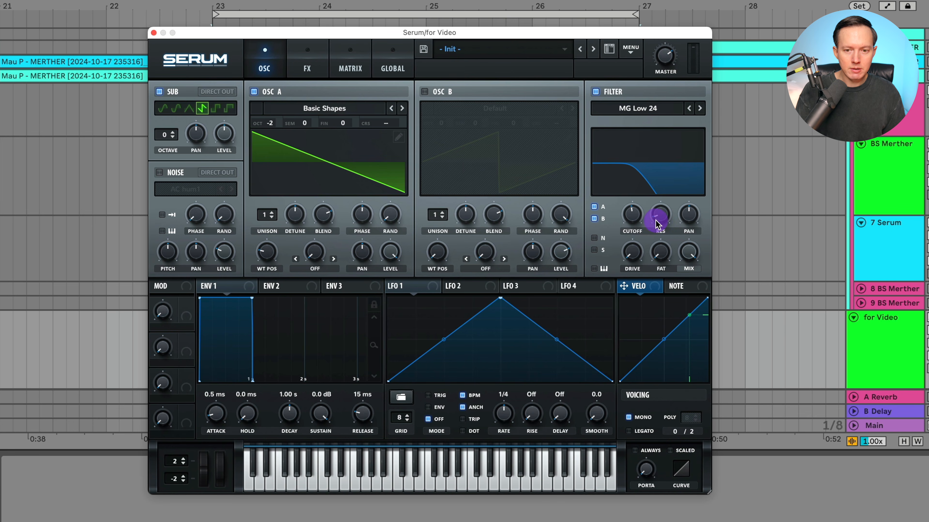
pyautogui.moveTo(662, 222); pyautogui.dragTo(661, 222)
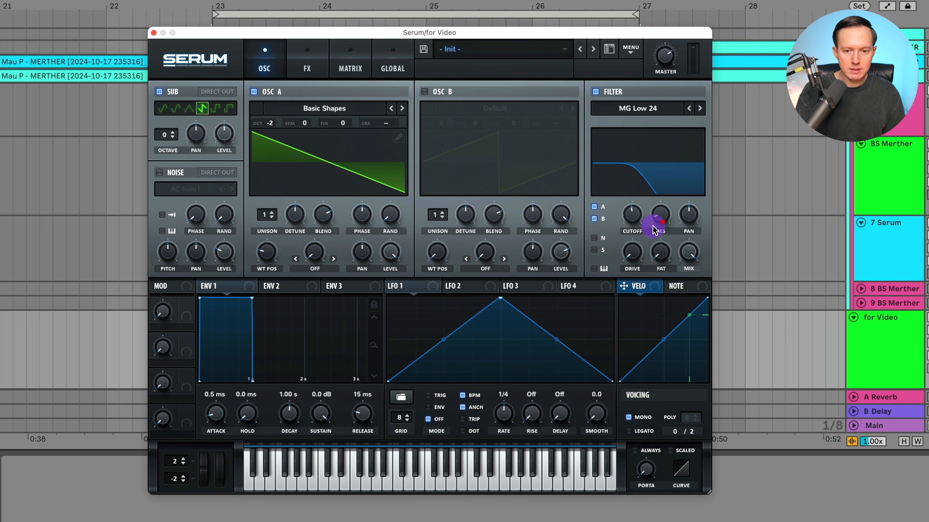
pyautogui.moveTo(636, 253); pyautogui.dragTo(636, 245)
# Step: Set oscillator A's octave to 0 and compare the sound with the sub oscillator off and on
pyautogui.moveTo(271, 123); pyautogui.dragTo(276, 103)
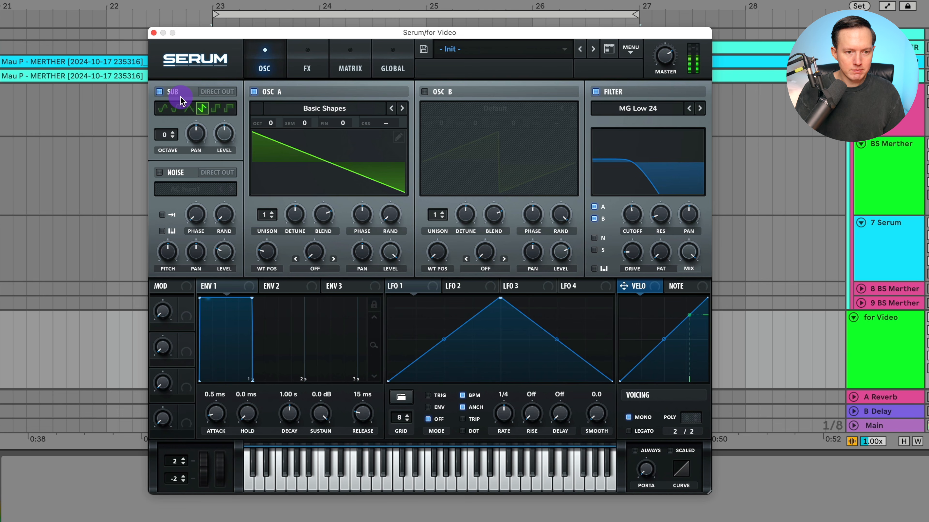
pyautogui.click(159, 92)
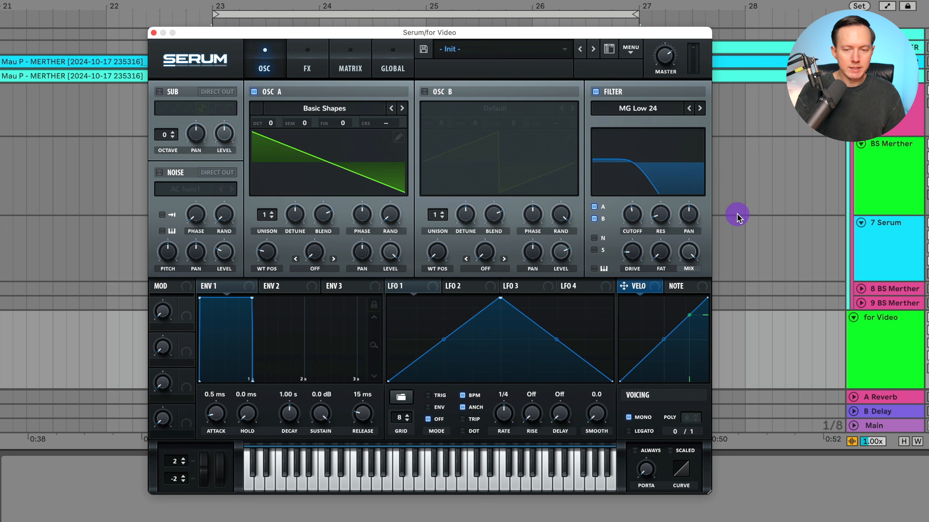
pyautogui.click(160, 92)
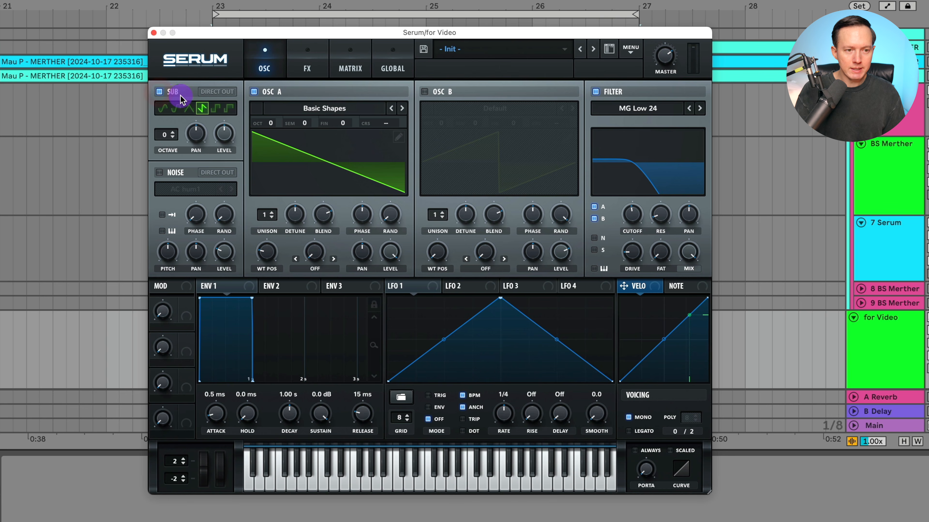
pyautogui.click(159, 92)
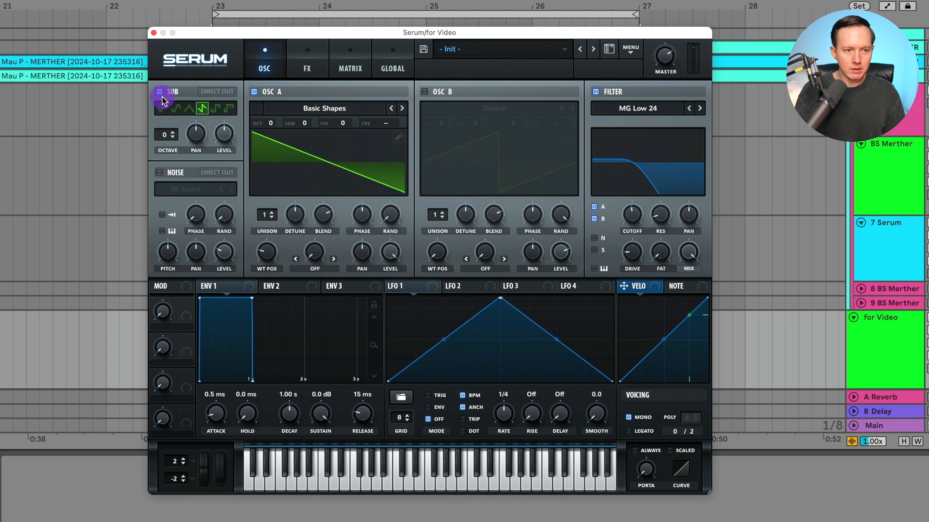
# Step: Enable oscillator B with 0% random phase and the Basic Shapes wavetable positioned at its triangle wave
pyautogui.click(426, 93)
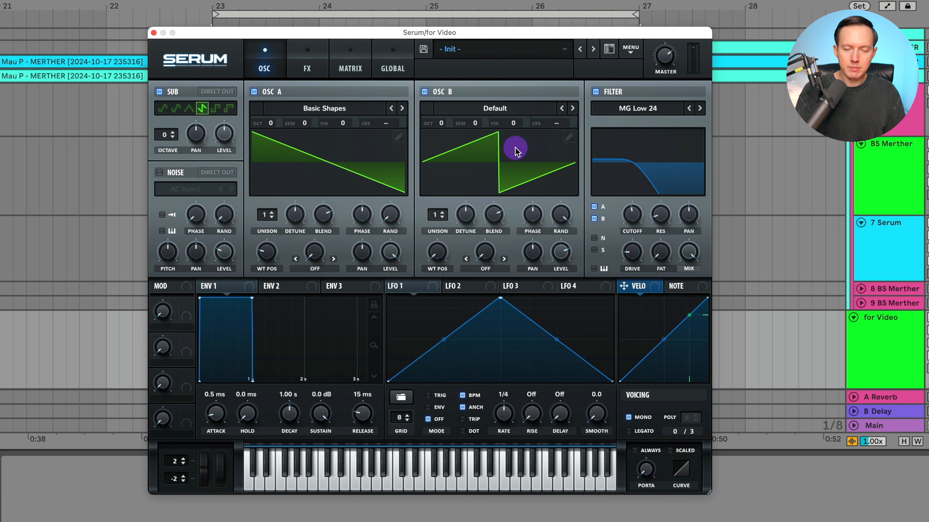
pyautogui.moveTo(558, 214); pyautogui.dragTo(535, 434)
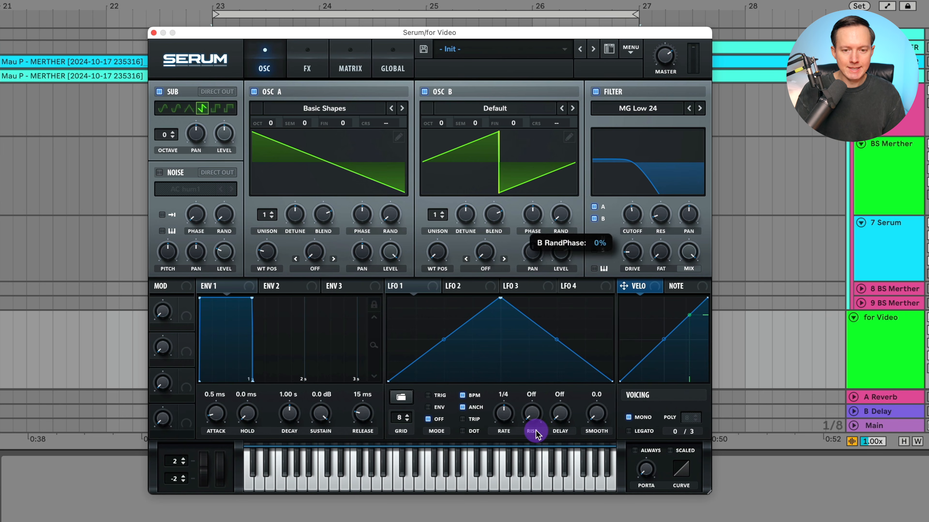
pyautogui.click(482, 110)
pyautogui.click(587, 114)
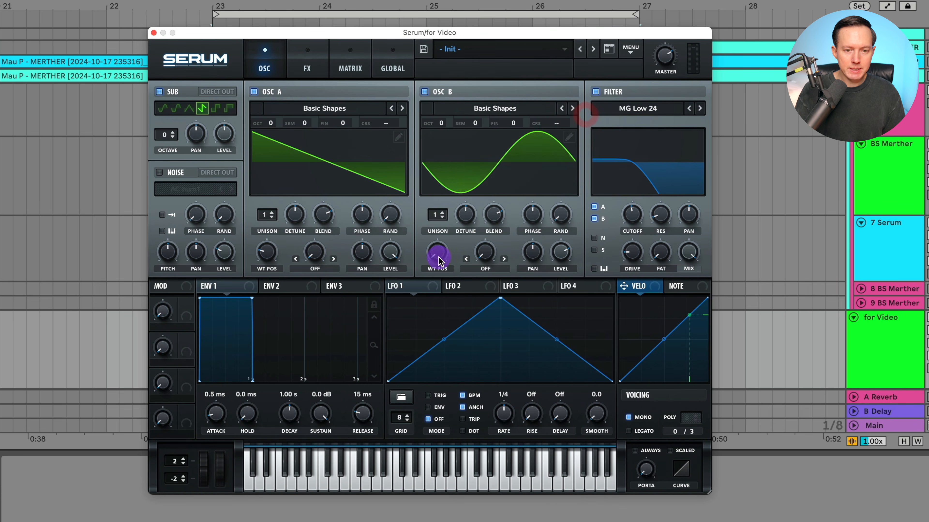
pyautogui.moveTo(439, 257); pyautogui.dragTo(441, 218)
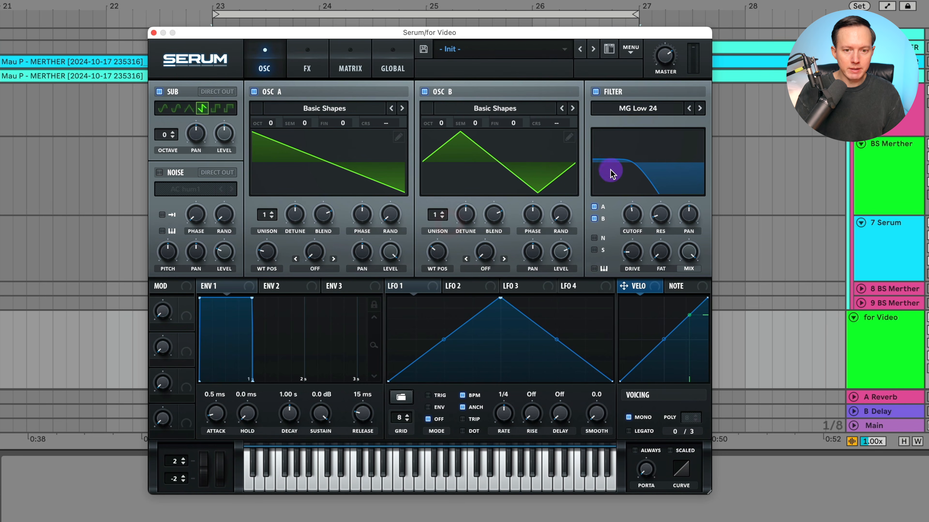
# Step: Adjust oscillator B's phase and audition it with the filter and sub oscillator bypassed, restoring both at the end
pyautogui.moveTo(538, 216); pyautogui.dragTo(545, 200)
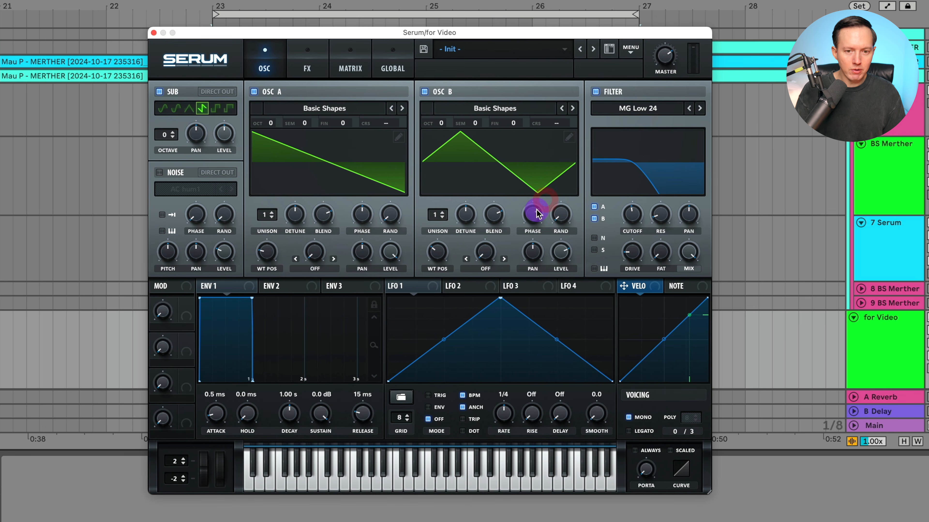
pyautogui.click(595, 92)
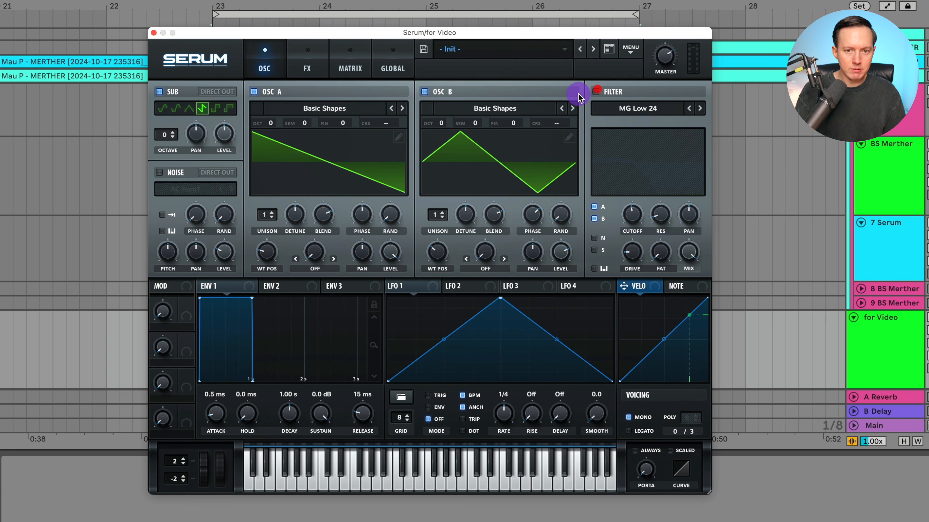
pyautogui.click(159, 92)
pyautogui.moveTo(530, 211)
pyautogui.mouseDown()
pyautogui.moveTo(535, 263)
pyautogui.moveTo(536, 225)
pyautogui.moveTo(560, 253)
pyautogui.moveTo(559, 285)
pyautogui.moveTo(568, 257)
pyautogui.mouseUp()
pyautogui.click(594, 92)
pyautogui.click(559, 256)
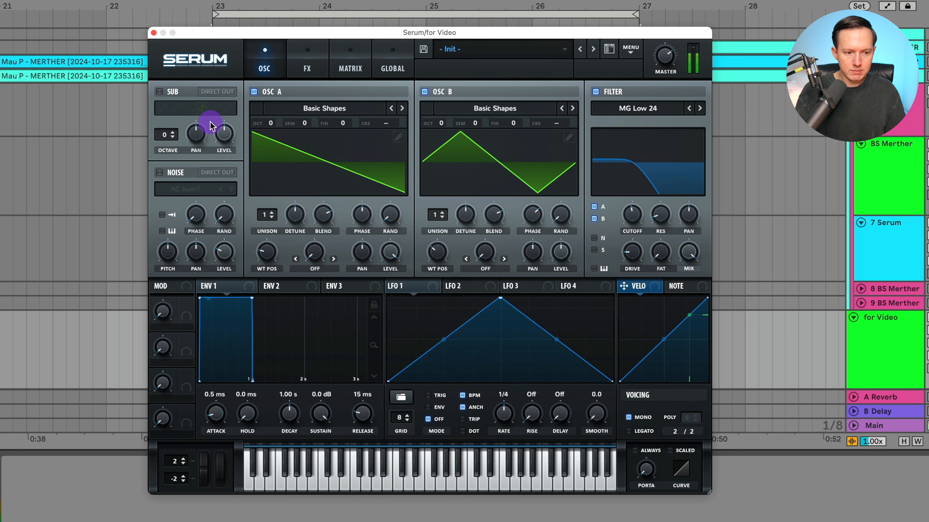
pyautogui.click(159, 92)
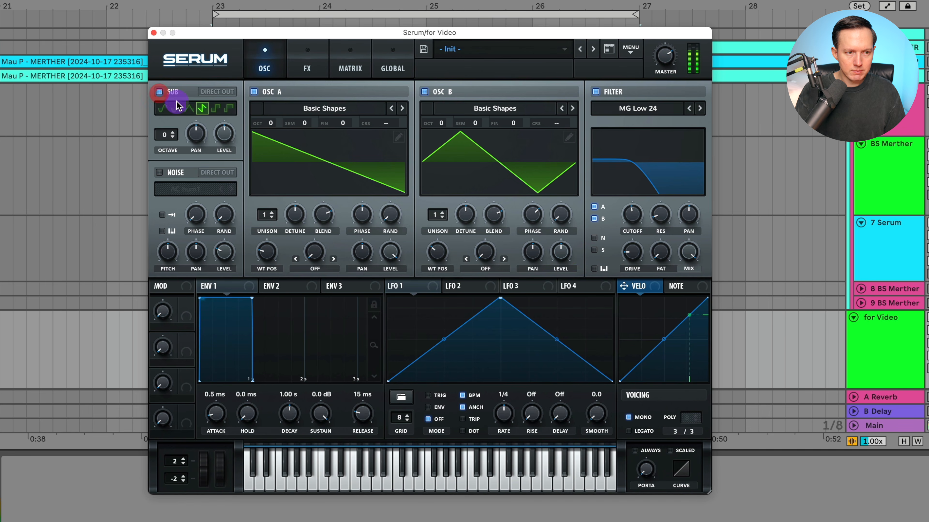
# Step: Set envelope 1's attack to 1.1 ms and reset its release to 15 ms
pyautogui.moveTo(216, 421); pyautogui.dragTo(217, 420)
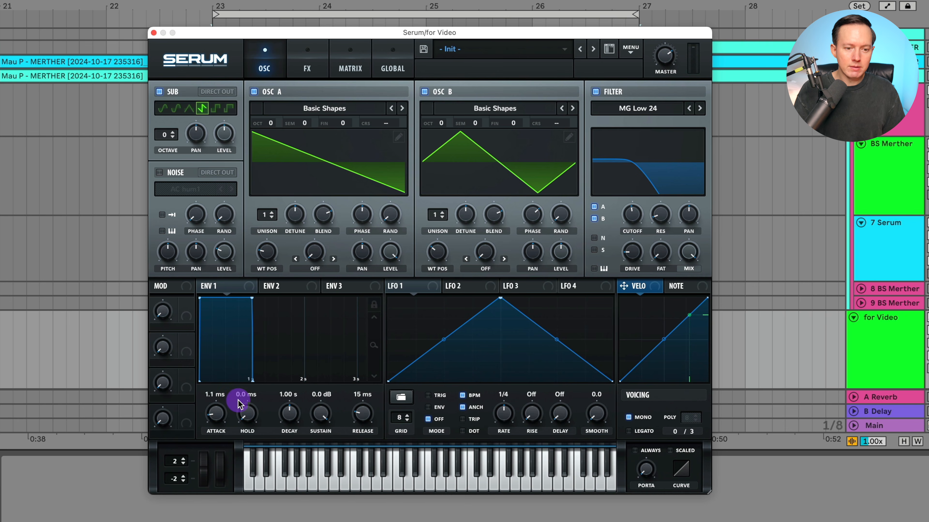
pyautogui.moveTo(358, 417); pyautogui.dragTo(359, 416)
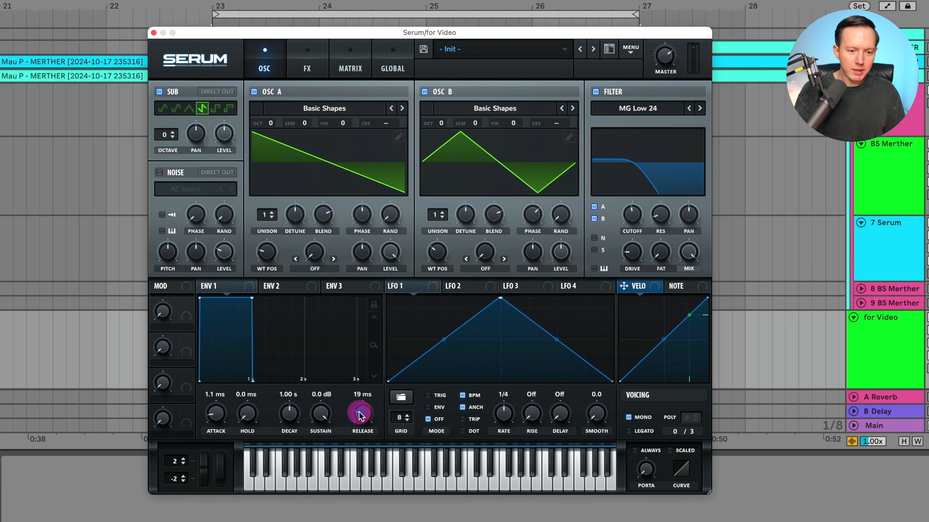
pyautogui.doubleClick(360, 413)
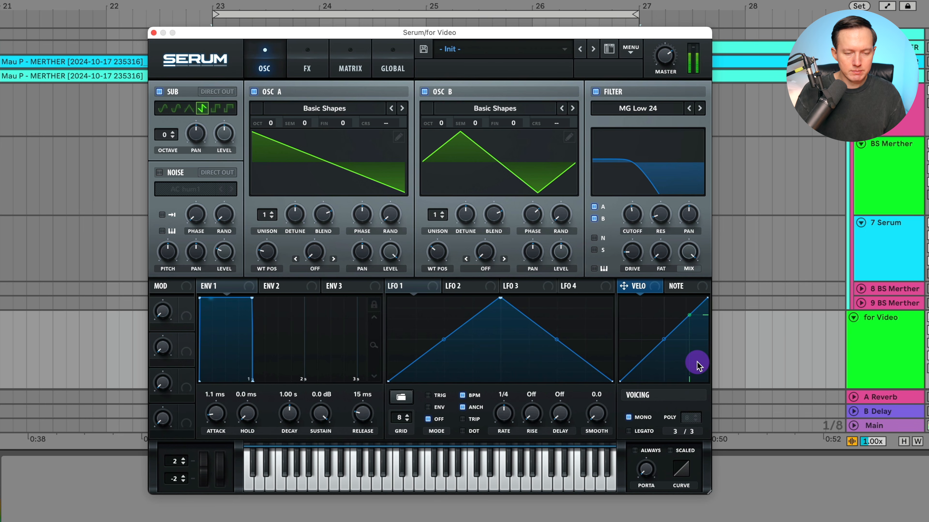
# Step: Enable Tube distortion with a low-pass post filter at 657 Hz, adjust its mix and compare it with the effect bypassed
pyautogui.click(307, 68)
pyautogui.click(164, 93)
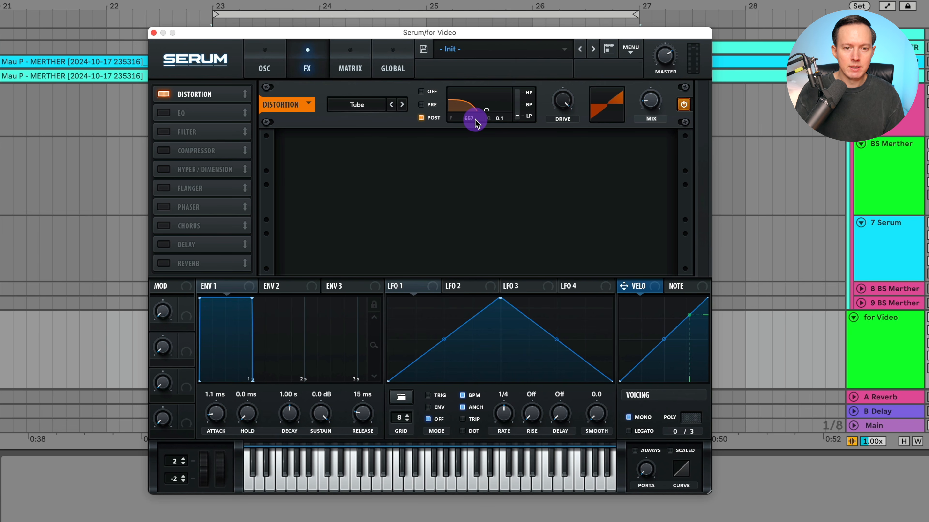
pyautogui.moveTo(658, 107)
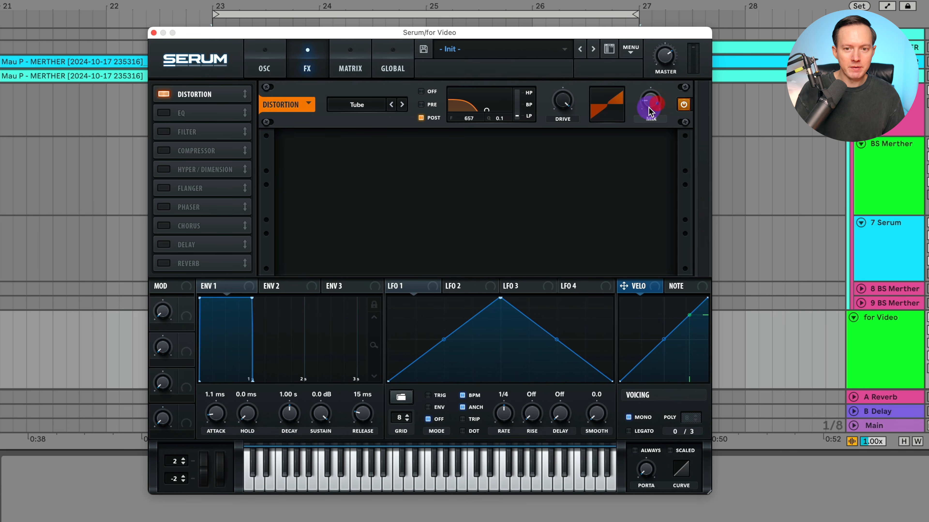
pyautogui.moveTo(655, 108)
pyautogui.mouseDown()
pyautogui.moveTo(655, 58)
pyautogui.moveTo(655, 101)
pyautogui.mouseUp()
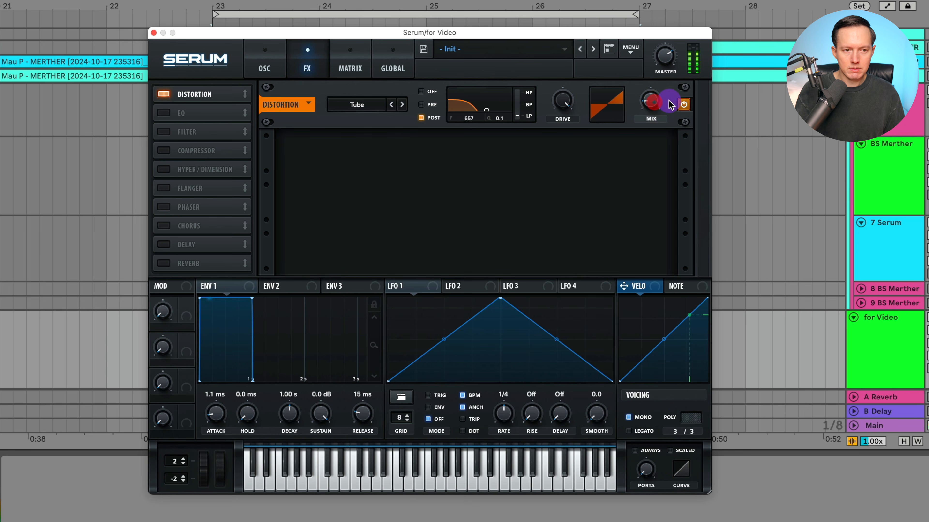
pyautogui.click(683, 105)
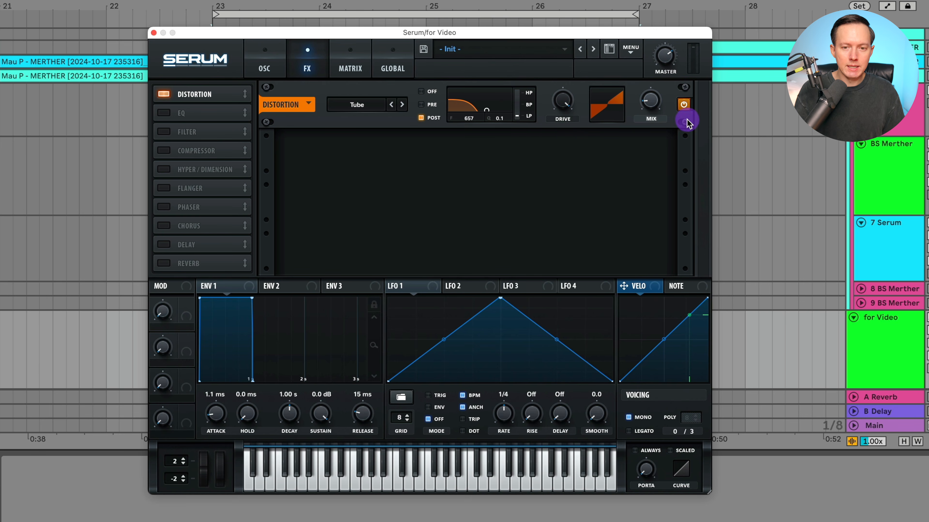
# Step: Enable the EQ with a low-pass upper band and fine-tune that band's frequency while listening
pyautogui.click(163, 114)
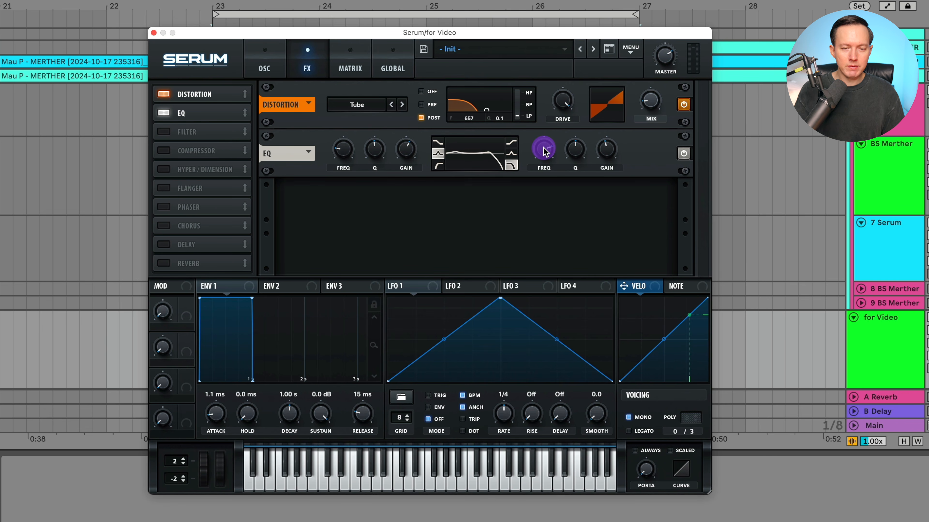
pyautogui.moveTo(544, 151)
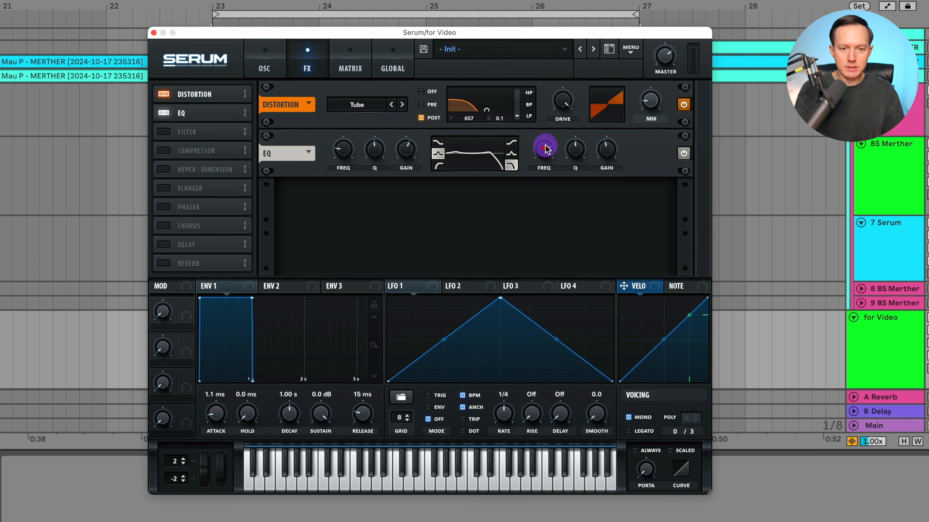
pyautogui.press('space')
pyautogui.moveTo(544, 149); pyautogui.dragTo(545, 145)
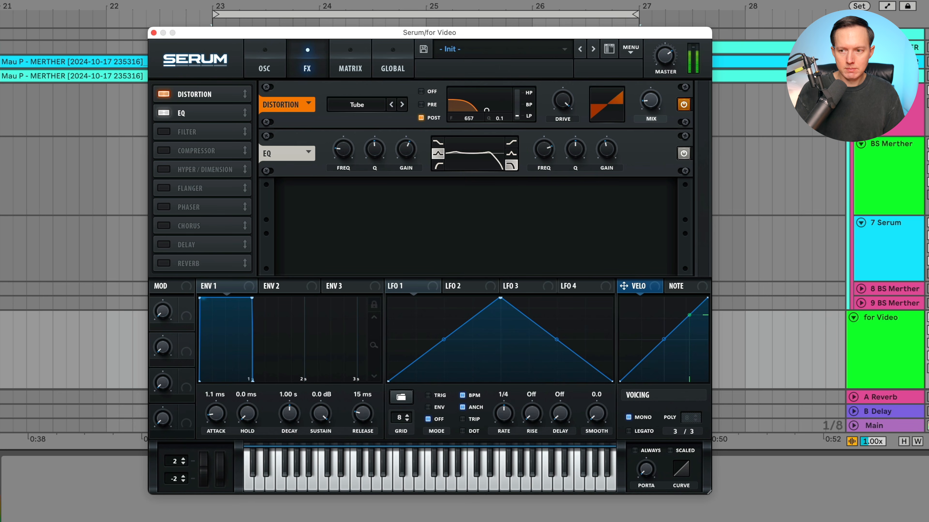
# Step: Compare the sound against the BS Merther track, return to the for Video track and adjust Serum's master level
pyautogui.click(921, 157)
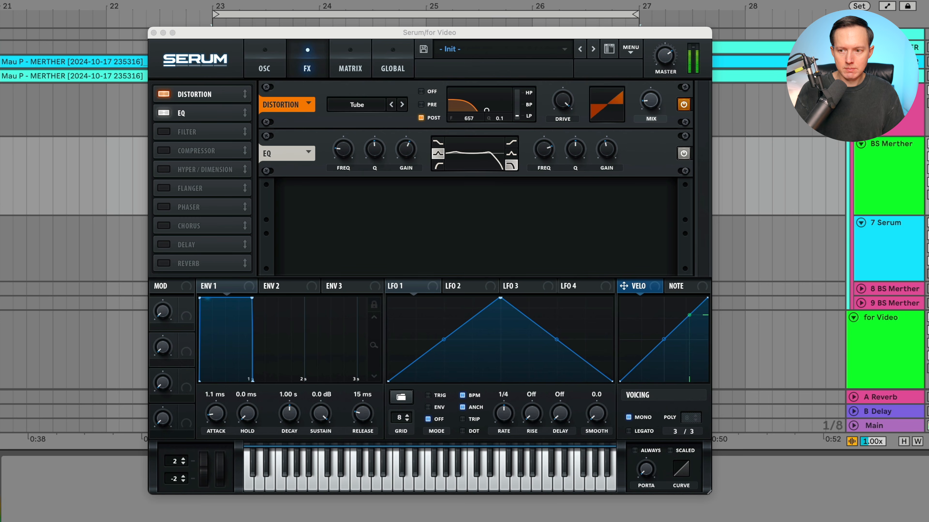
pyautogui.click(925, 322)
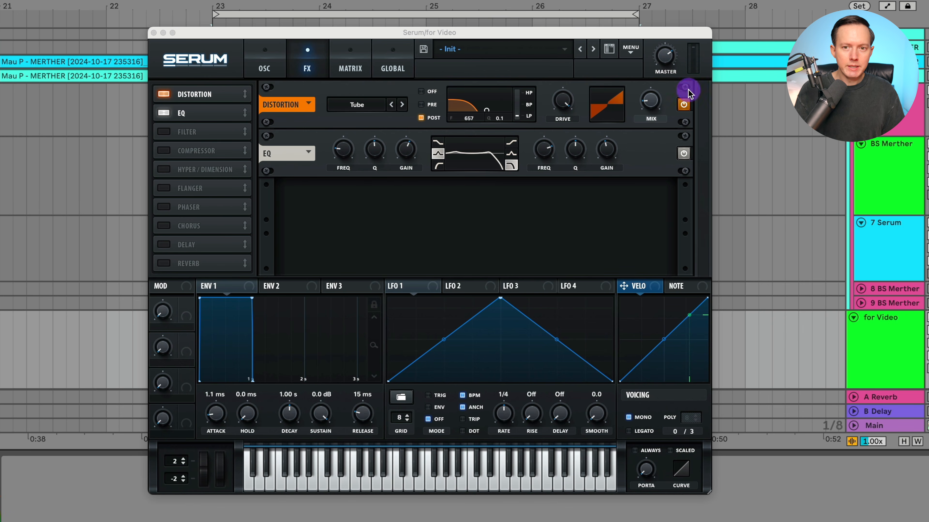
pyautogui.moveTo(667, 57); pyautogui.dragTo(669, 66)
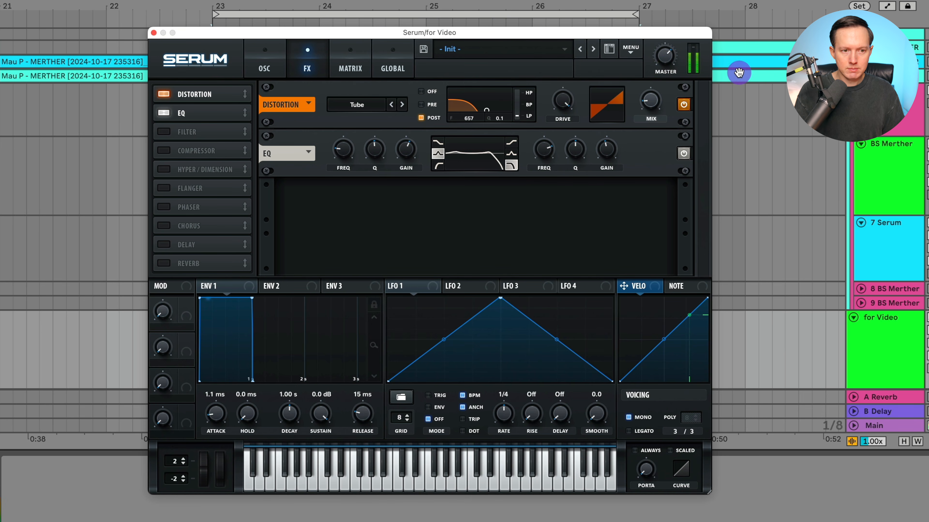
# Step: Close the for Video Serum window, unfold the Wide for video track and loop its first note phrase just before bar 25
pyautogui.click(354, 111)
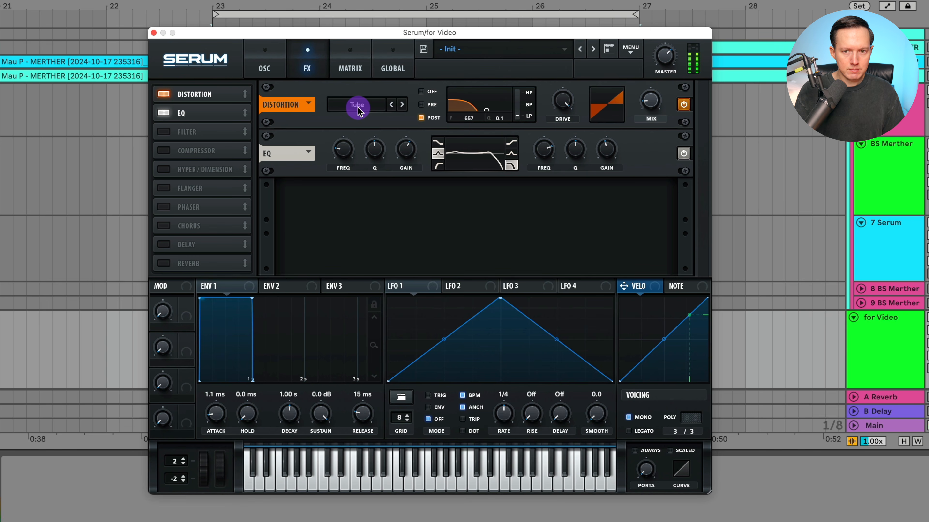
pyautogui.click(154, 34)
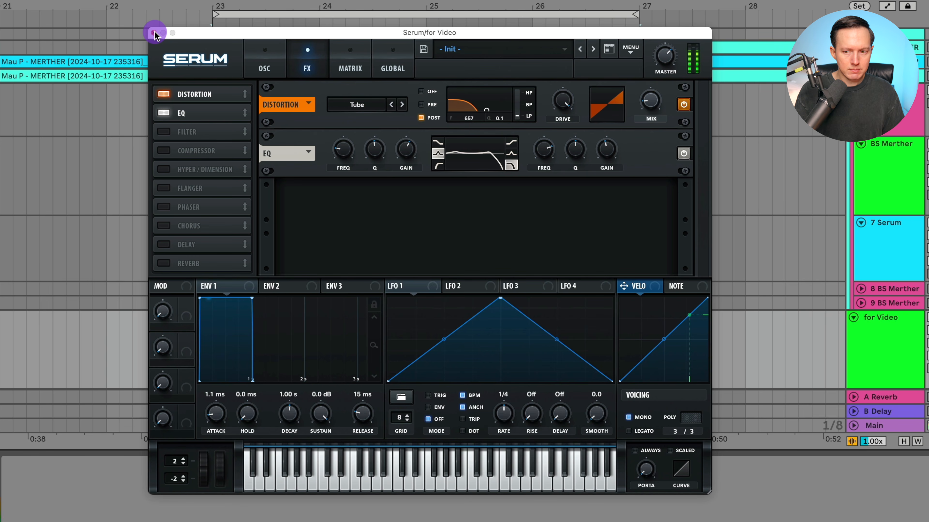
pyautogui.scroll(-3, 733, 234)
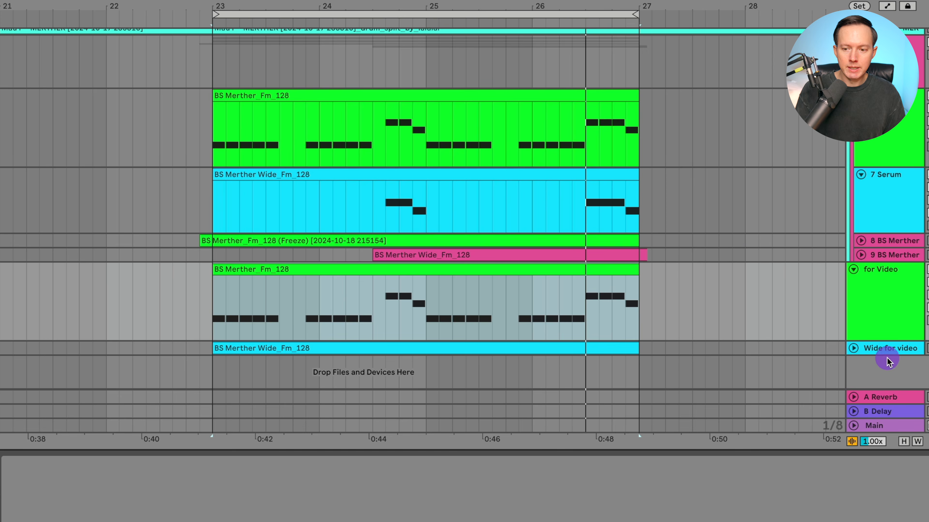
pyautogui.click(856, 348)
pyautogui.click(854, 348)
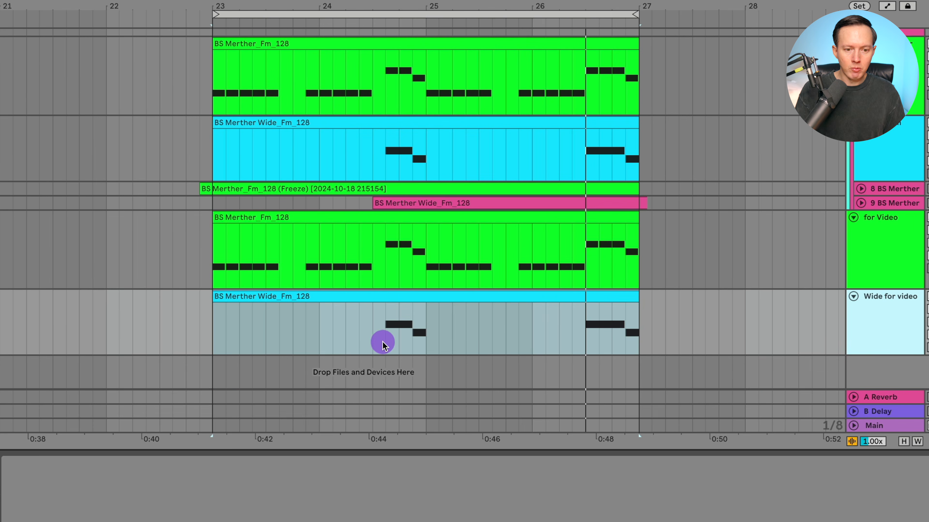
pyautogui.click(893, 314)
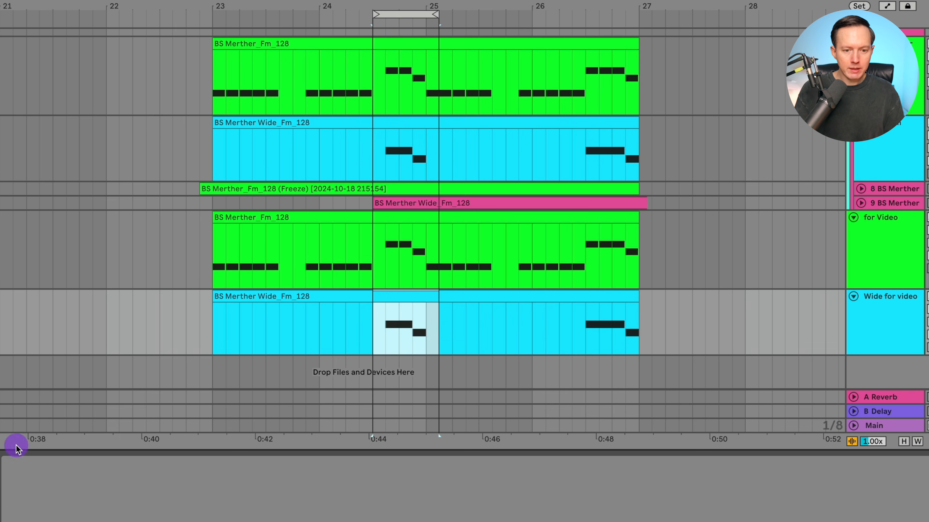
# Step: Open Serum on the Wide for video track, reset it to the Init preset and enable mono voicing
pyautogui.press('super+alt+p')
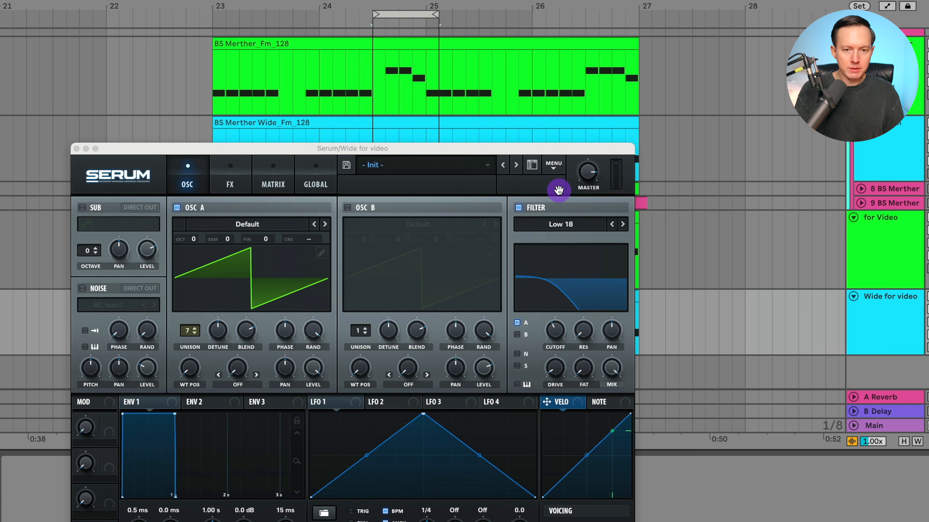
pyautogui.click(553, 165)
pyautogui.click(581, 243)
pyautogui.moveTo(508, 150); pyautogui.dragTo(546, 16)
pyautogui.click(599, 399)
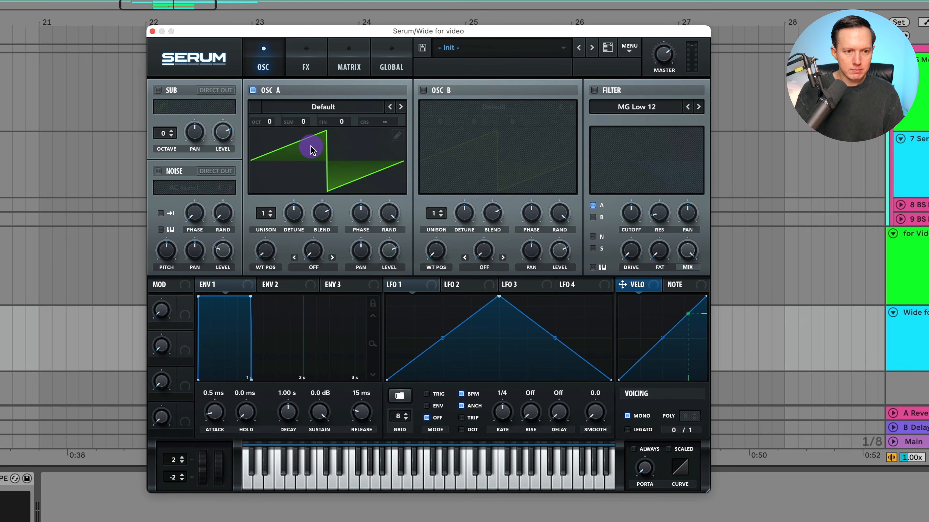
# Step: Set oscillator A to 7 unison voices with its level raised to maximum, and set envelope 1's release to 119 ms
pyautogui.moveTo(267, 214); pyautogui.dragTo(283, 168)
pyautogui.click(312, 132)
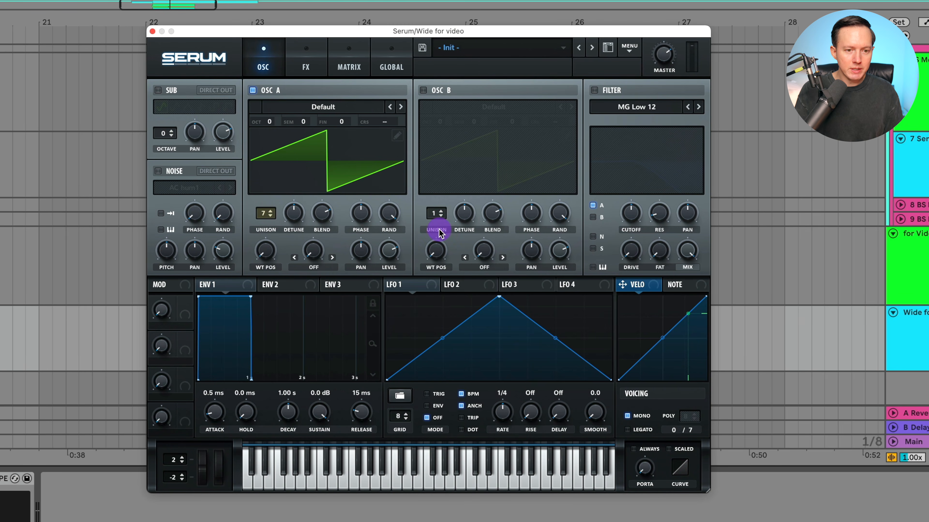
pyautogui.moveTo(392, 247); pyautogui.dragTo(388, 117)
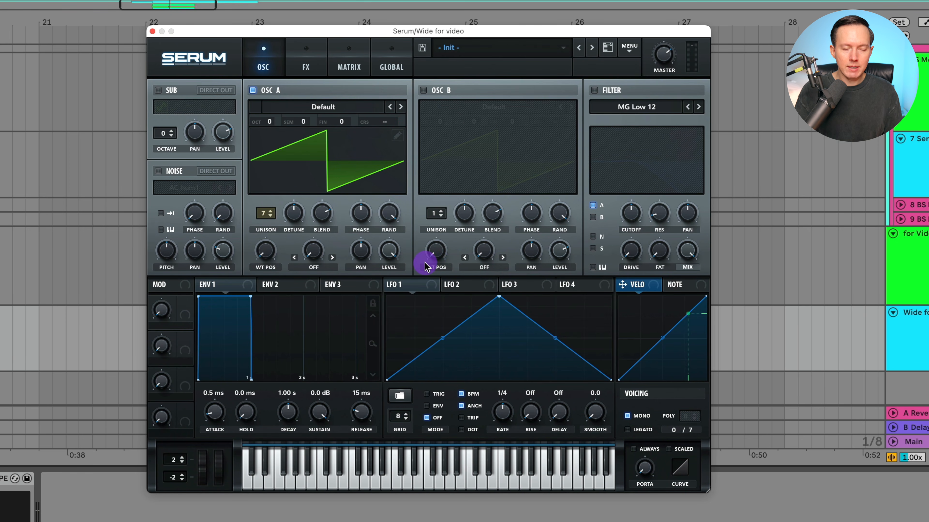
pyautogui.moveTo(361, 412); pyautogui.dragTo(366, 407)
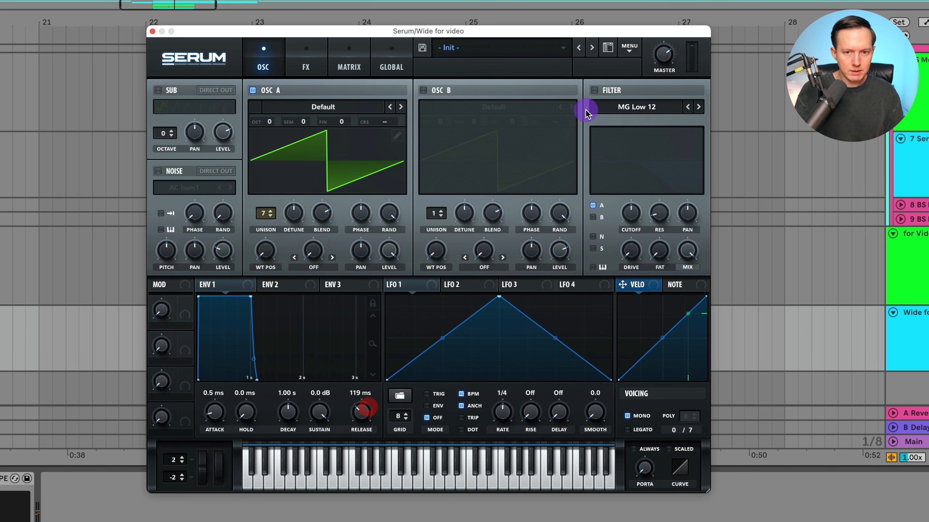
# Step: Enable the filter with the Low 18 type, lower its cutoff and resonance, and add about 4% drive
pyautogui.click(594, 90)
pyautogui.click(623, 108)
pyautogui.moveTo(629, 123)
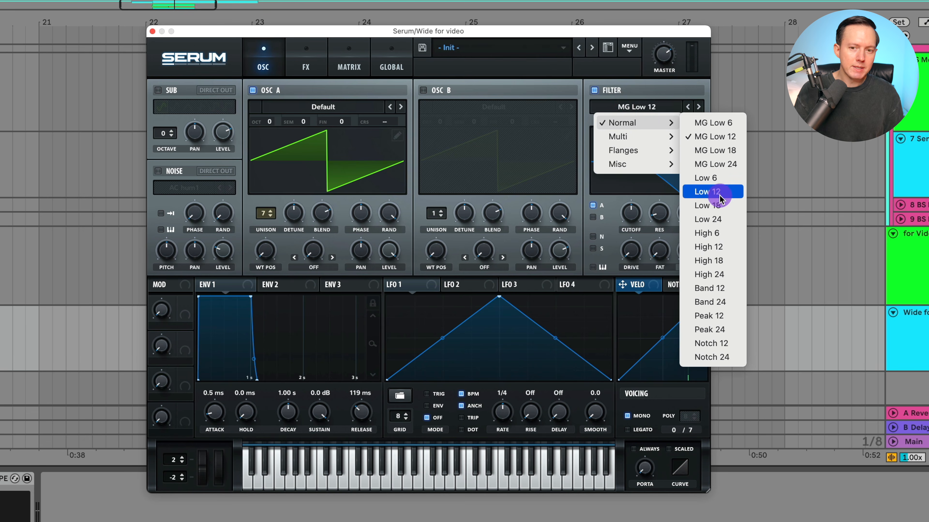
pyautogui.click(713, 207)
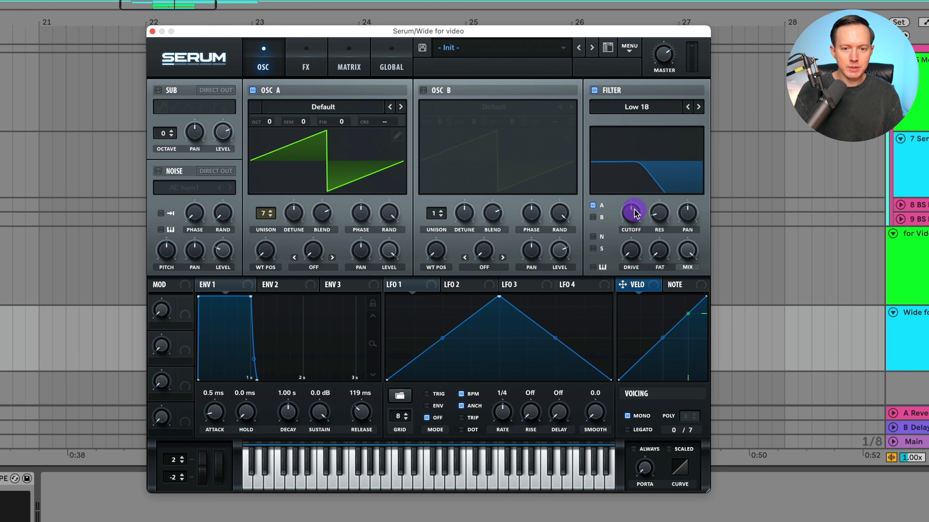
pyautogui.moveTo(635, 213); pyautogui.dragTo(633, 251)
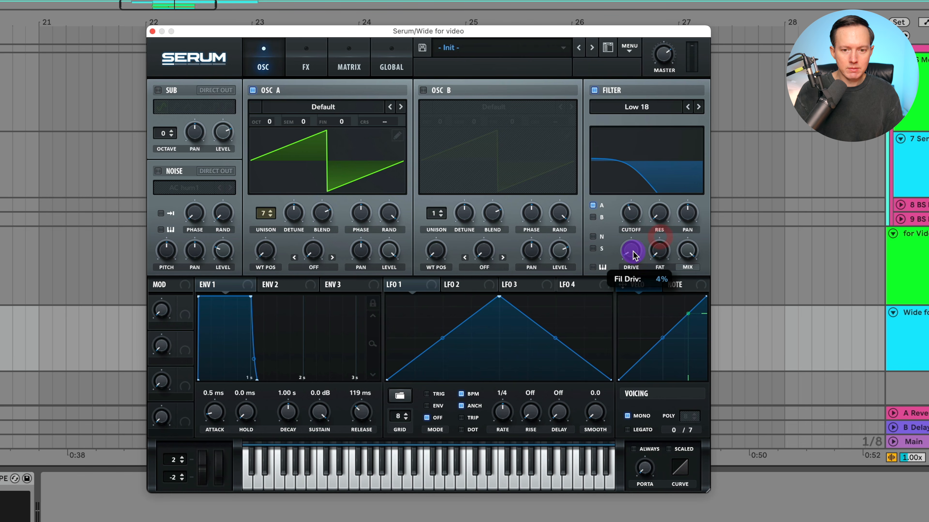
pyautogui.click(633, 249)
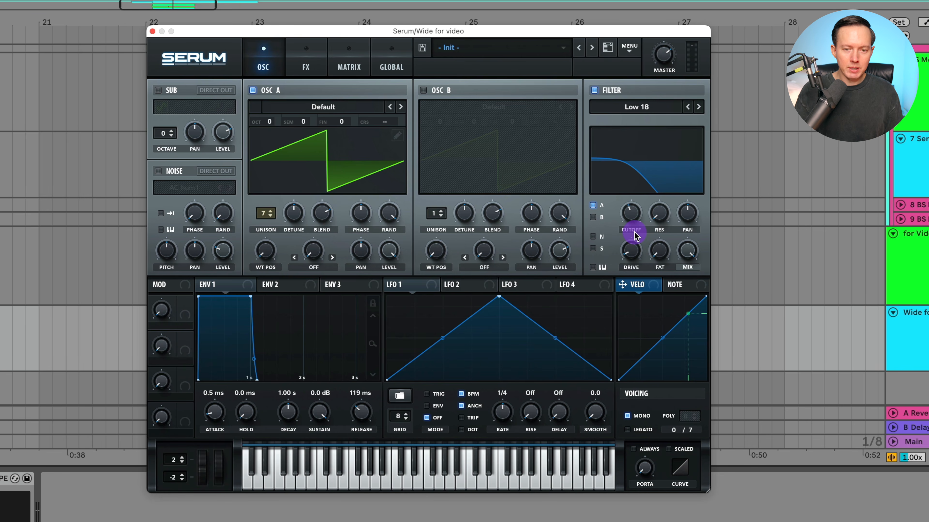
# Step: Enable the EQ with a high-pass lower band at 219 Hz and raise Serum's master volume to 88%
pyautogui.click(306, 59)
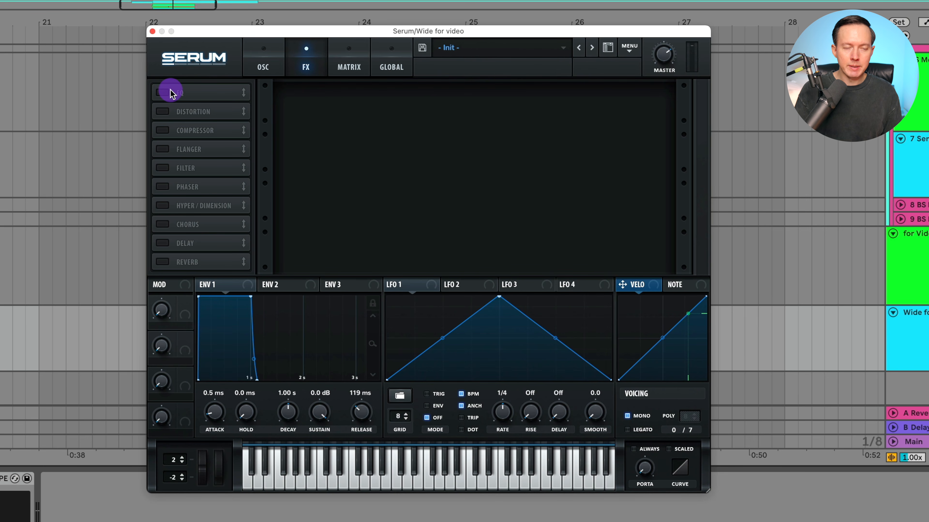
pyautogui.click(162, 93)
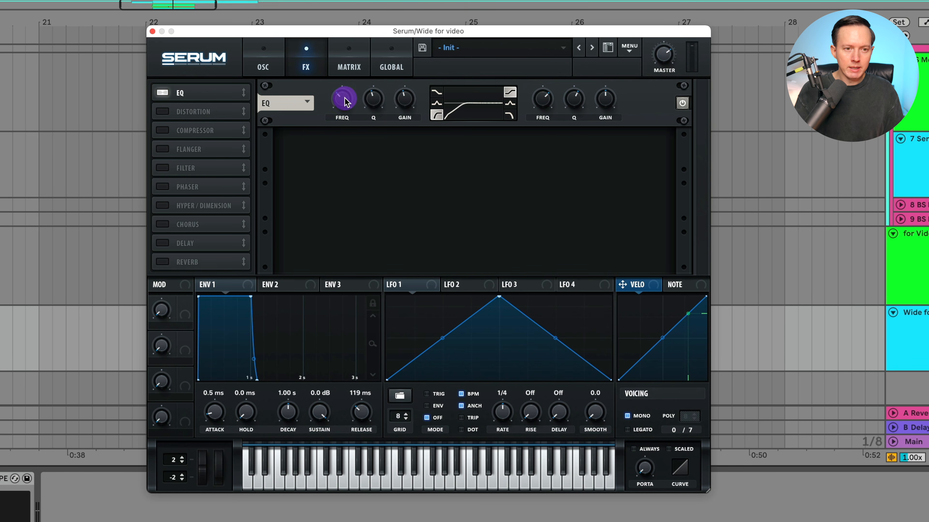
pyautogui.moveTo(345, 104)
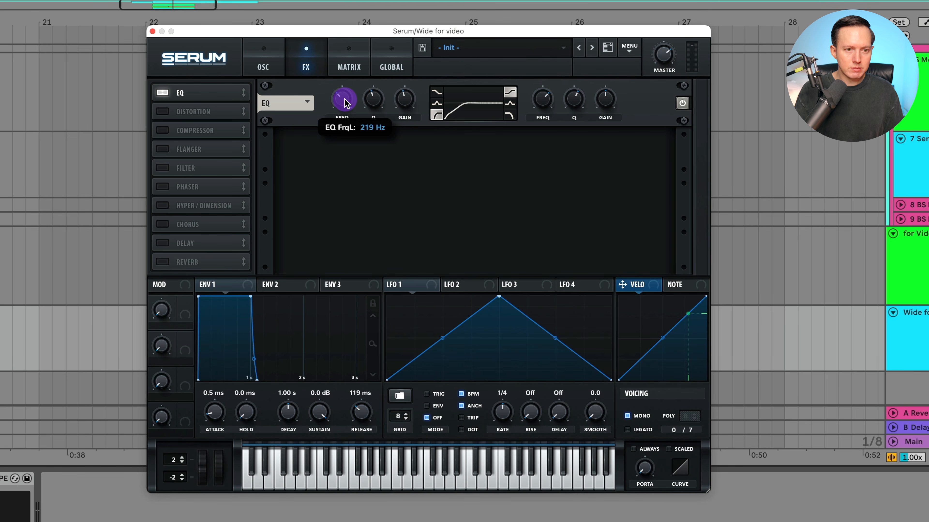
pyautogui.click(345, 103)
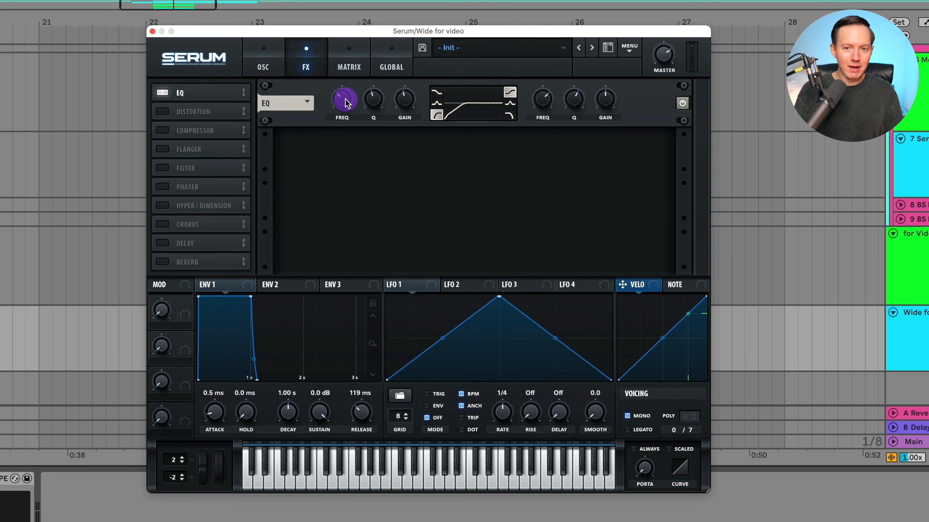
pyautogui.moveTo(669, 42)
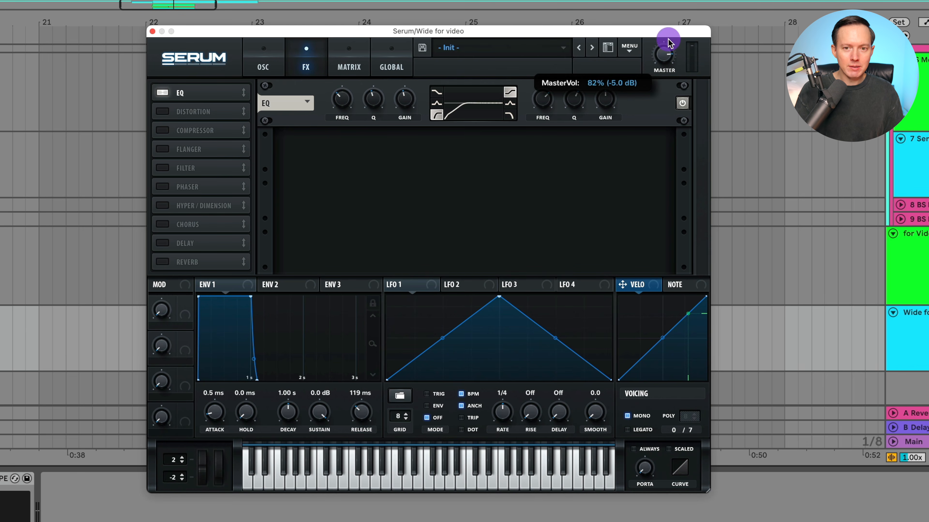
pyautogui.moveTo(669, 42); pyautogui.dragTo(671, 32)
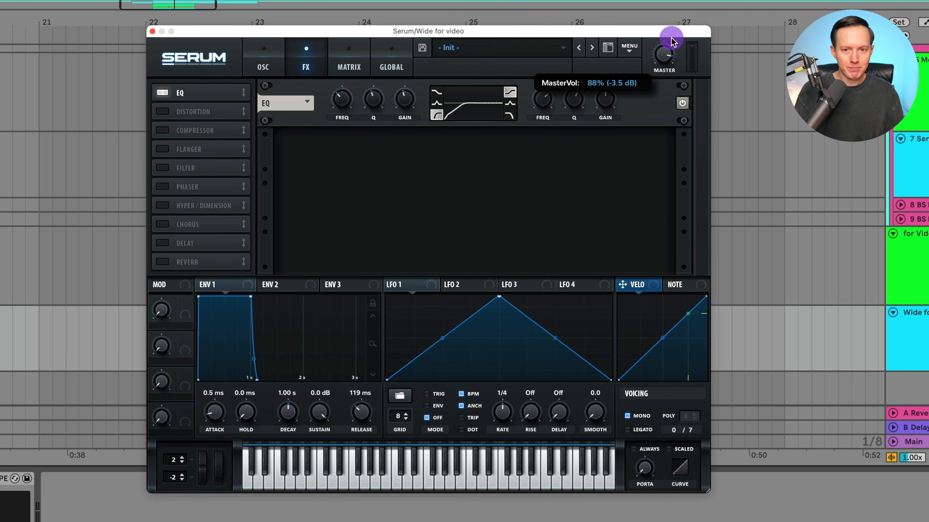
# Step: Enable Tube distortion below the EQ and adjust its drive while listening with the compressor turned off
pyautogui.click(163, 131)
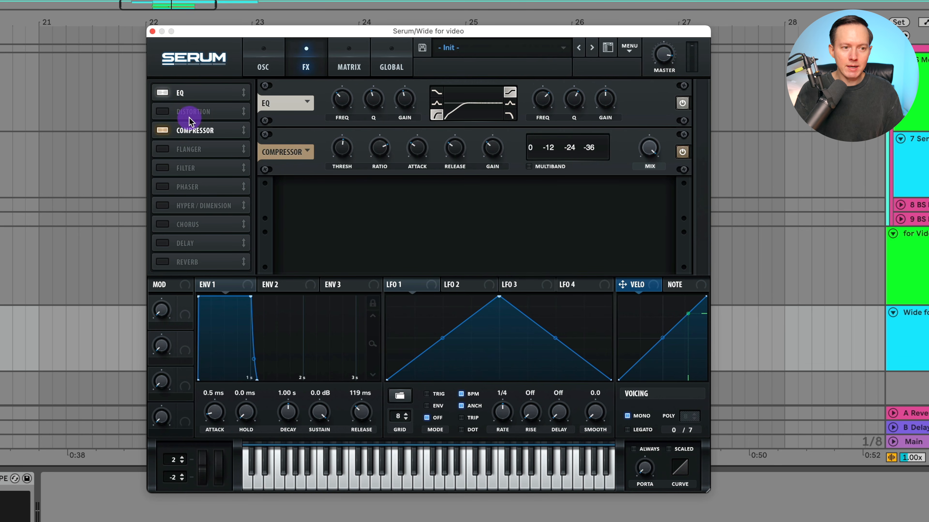
pyautogui.click(162, 111)
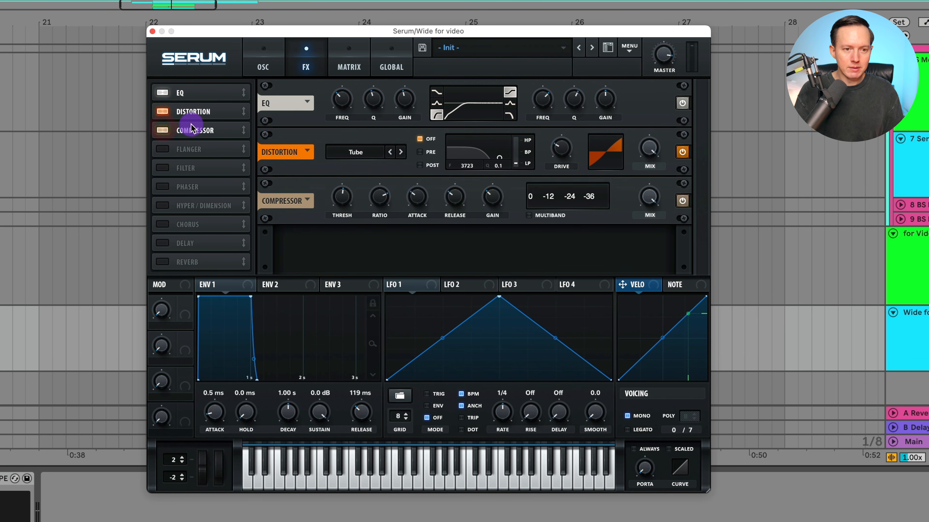
pyautogui.click(162, 130)
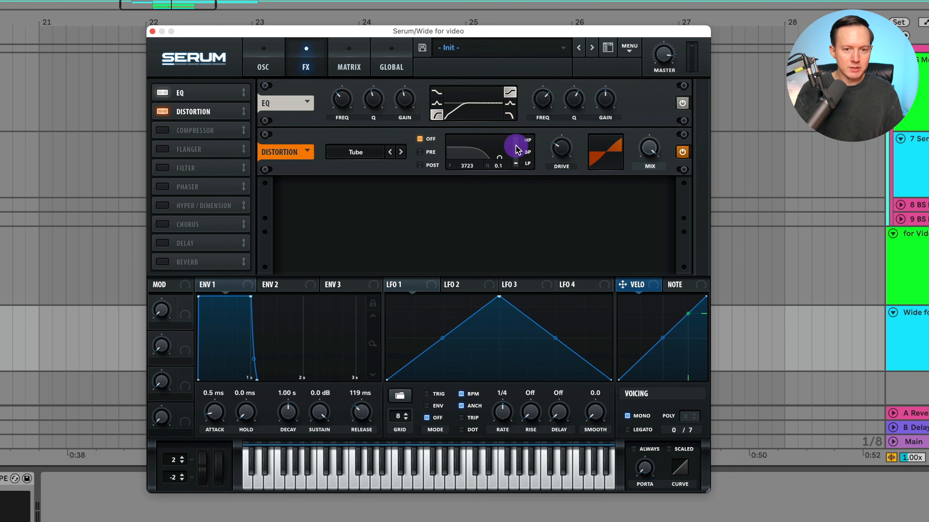
pyautogui.click(561, 150)
pyautogui.moveTo(562, 153); pyautogui.dragTo(581, 164)
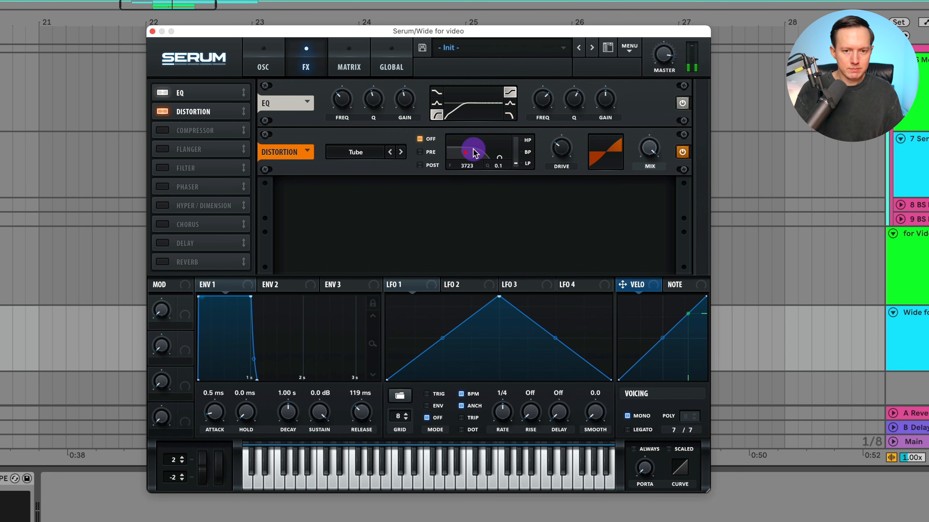
# Step: Switch the distortion's mix control to output level and enable the compressor after it, comparing with the compressor off
pyautogui.click(162, 129)
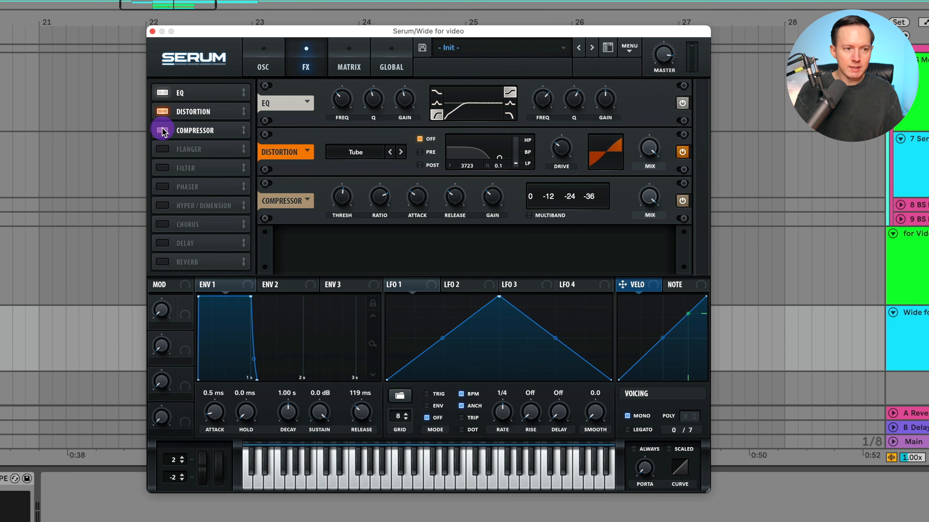
pyautogui.click(162, 130)
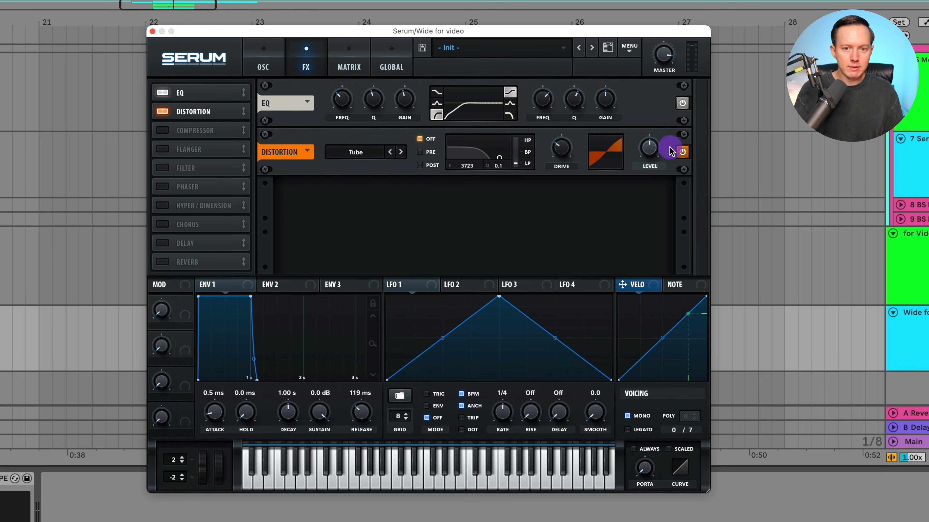
pyautogui.click(165, 130)
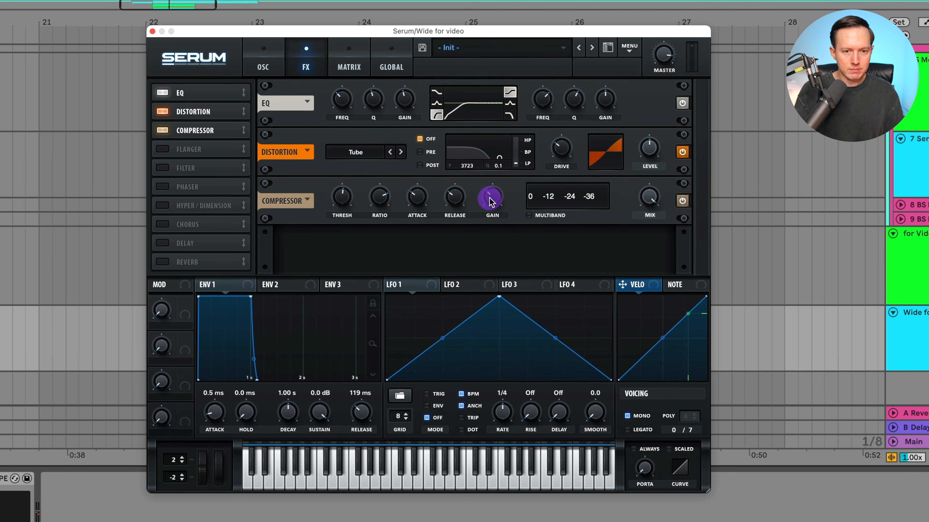
pyautogui.click(673, 153)
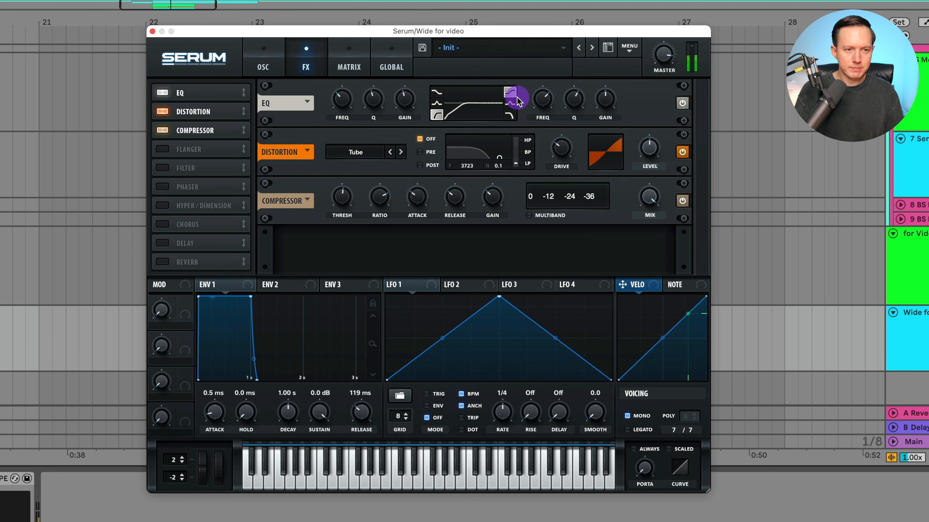
# Step: Select the for Video track and close the Wide for video Serum window
pyautogui.click(915, 234)
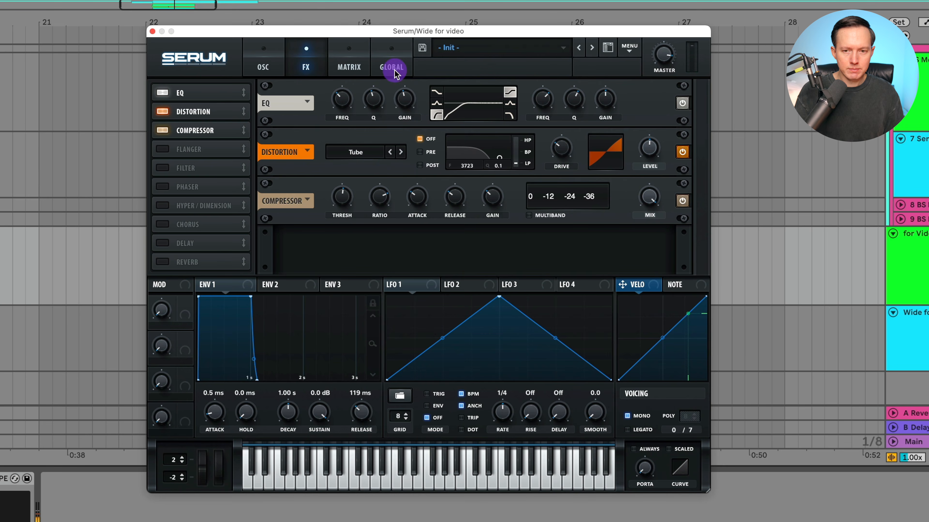
pyautogui.click(152, 31)
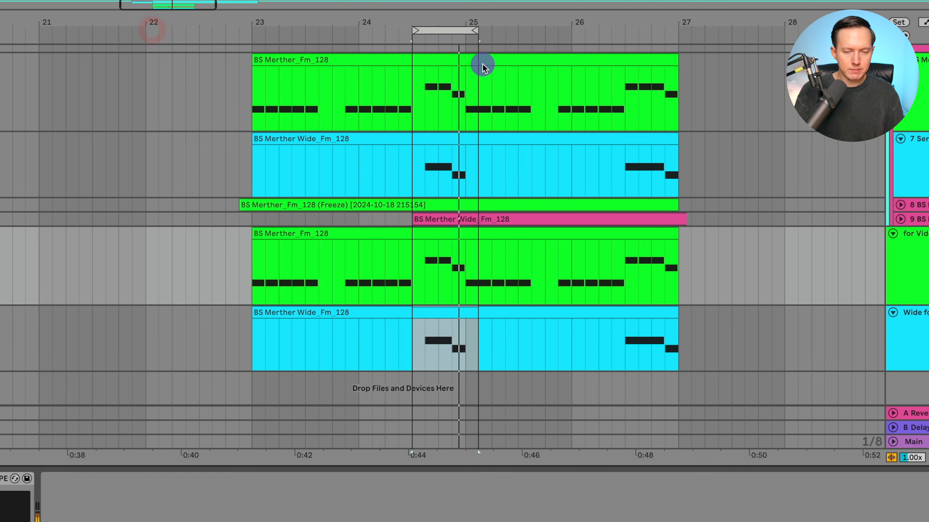